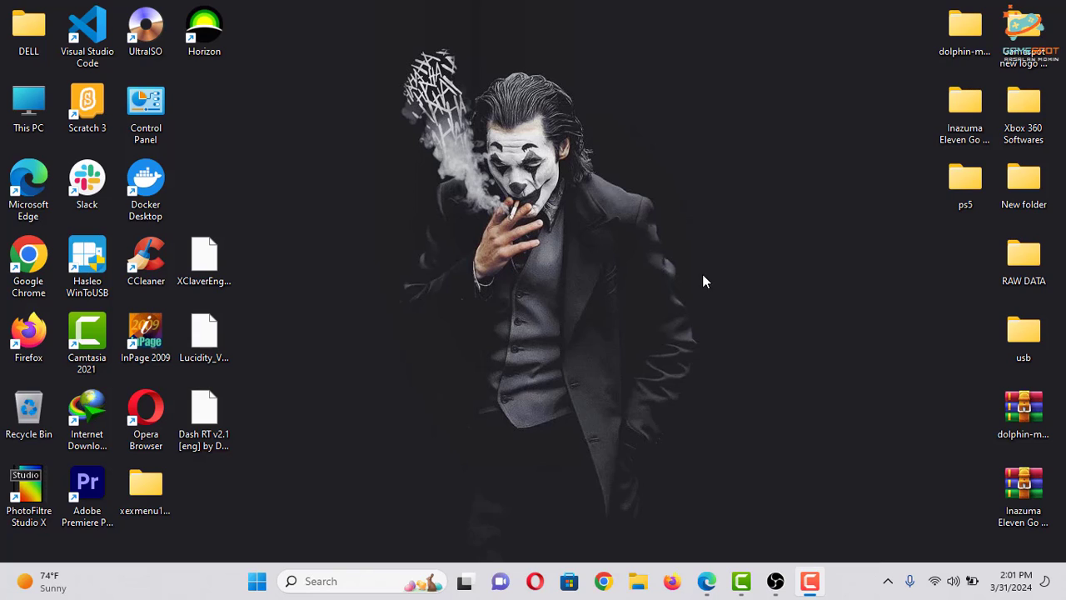
Bring the browser back and scroll through the Google results for FreeStyle Dash 3 skins
left_click(707, 581)
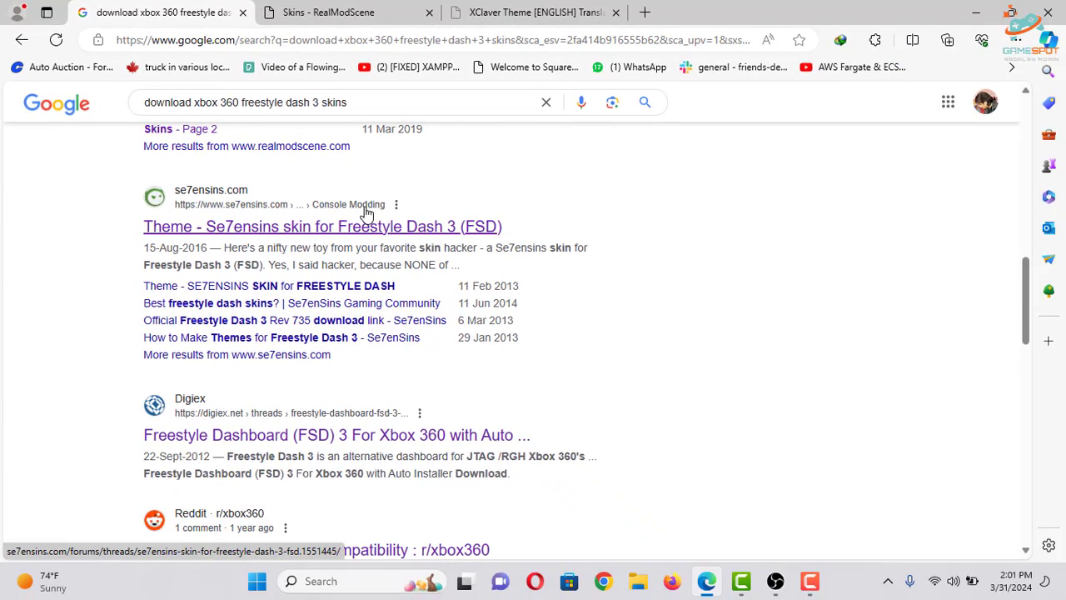
scroll(356, 167, "up", 1)
scroll(342, 242, "up", 3)
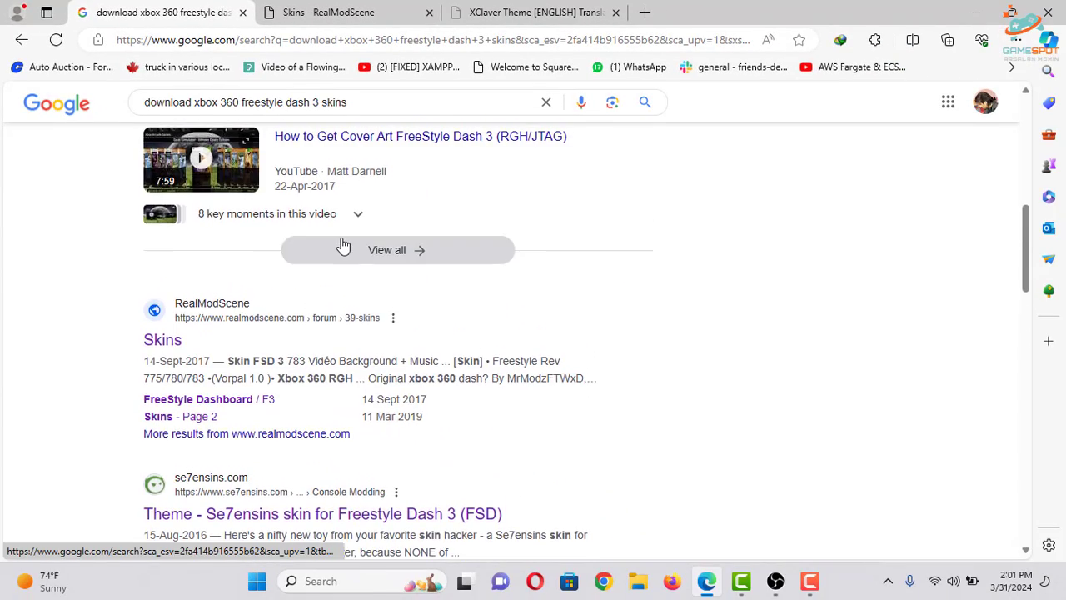
scroll(341, 242, "down", 2)
scroll(342, 242, "up", 6)
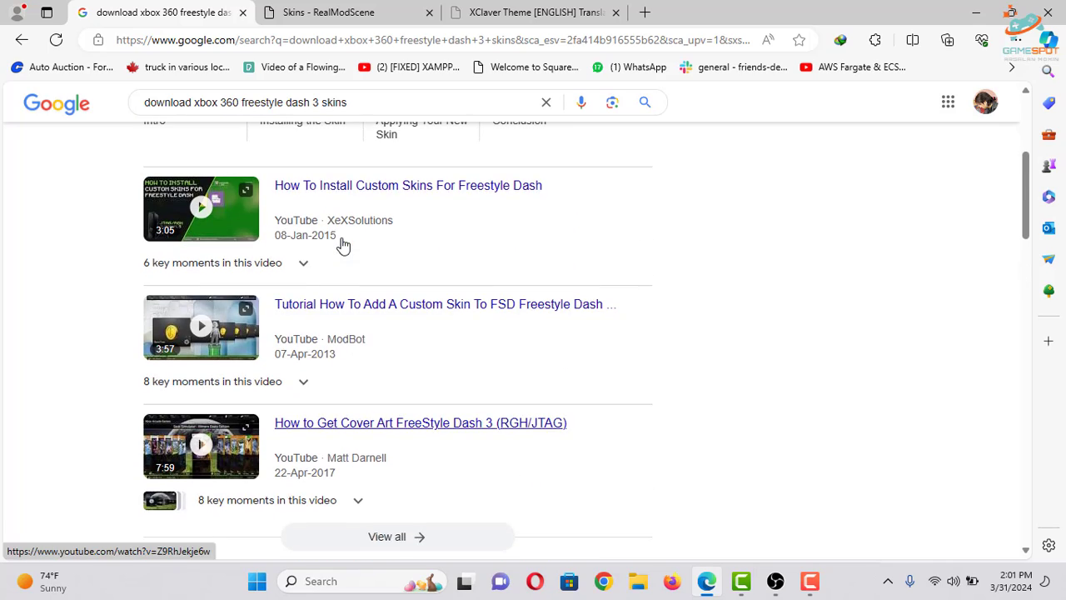
Switch to the RealModScene Skins forum page and scroll through its topic list
left_click(381, 15)
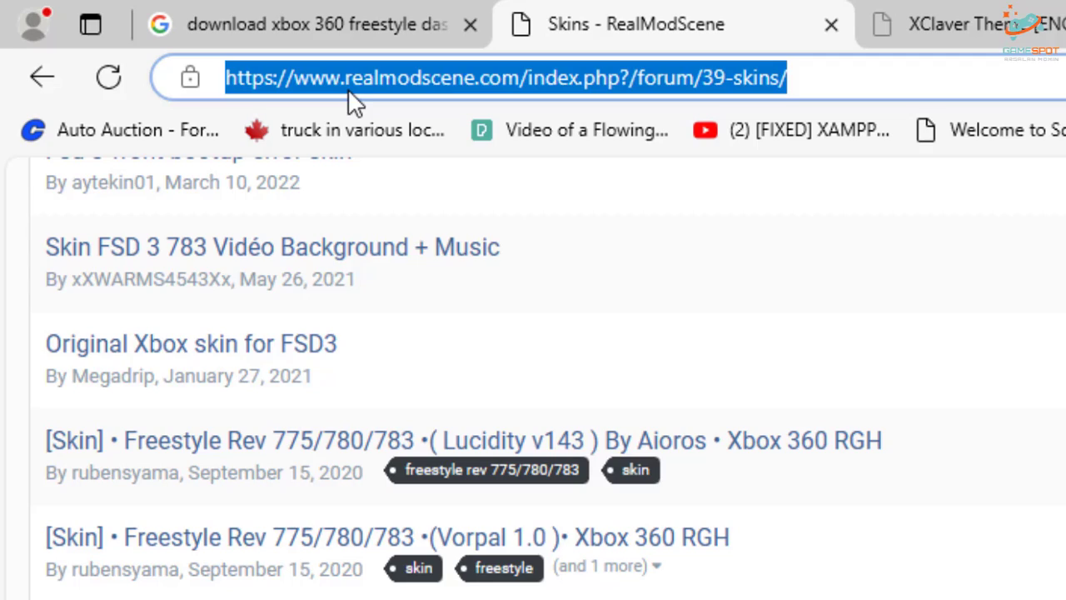
scroll(547, 356, "up", 1)
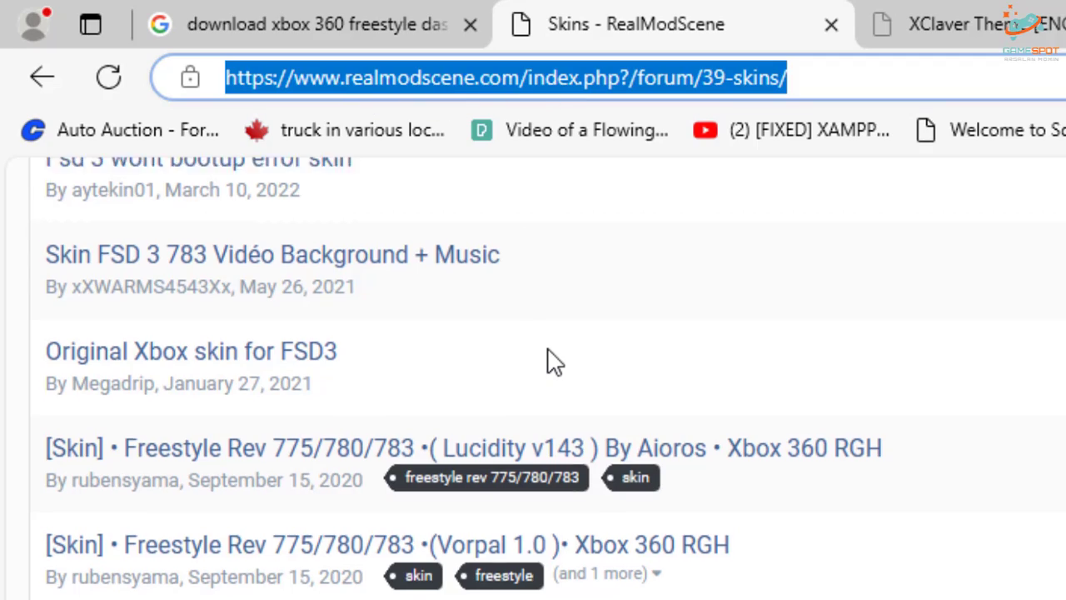
scroll(550, 359, "up", 10)
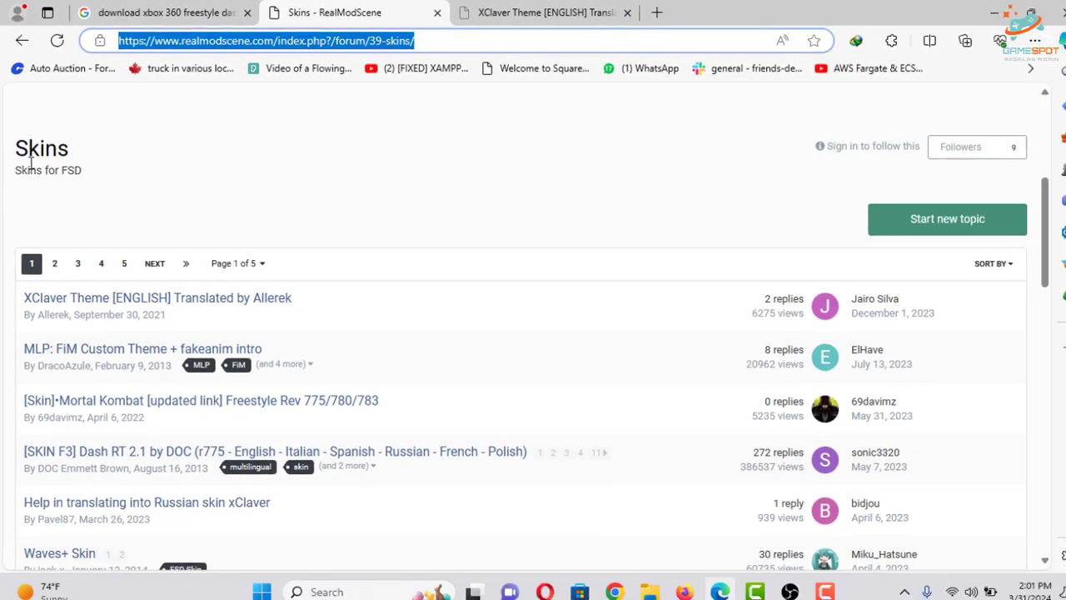
scroll(136, 275, "down", 4)
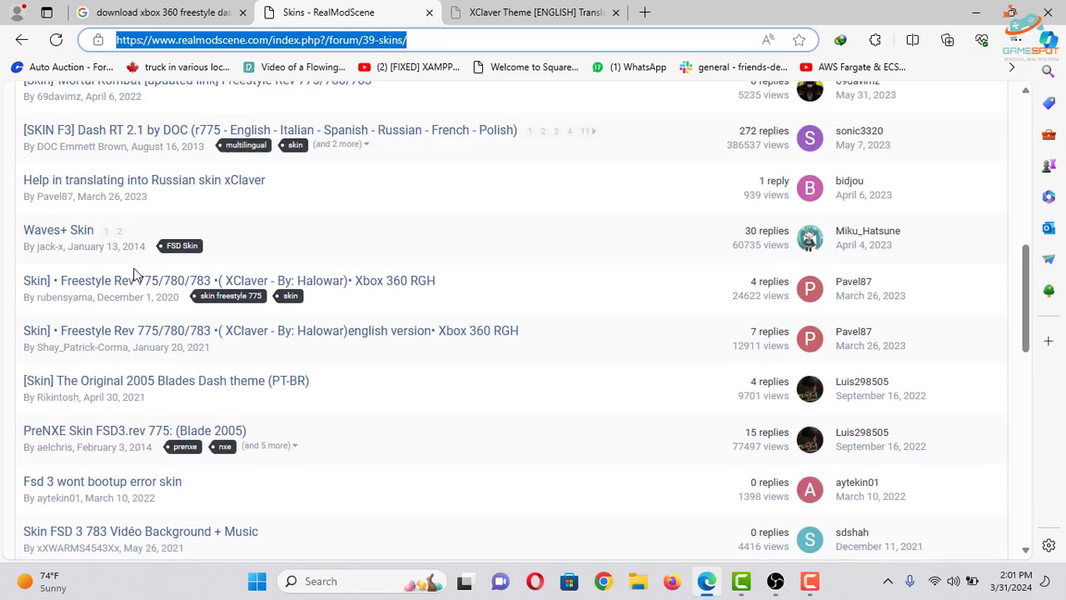
scroll(136, 275, "up", 4)
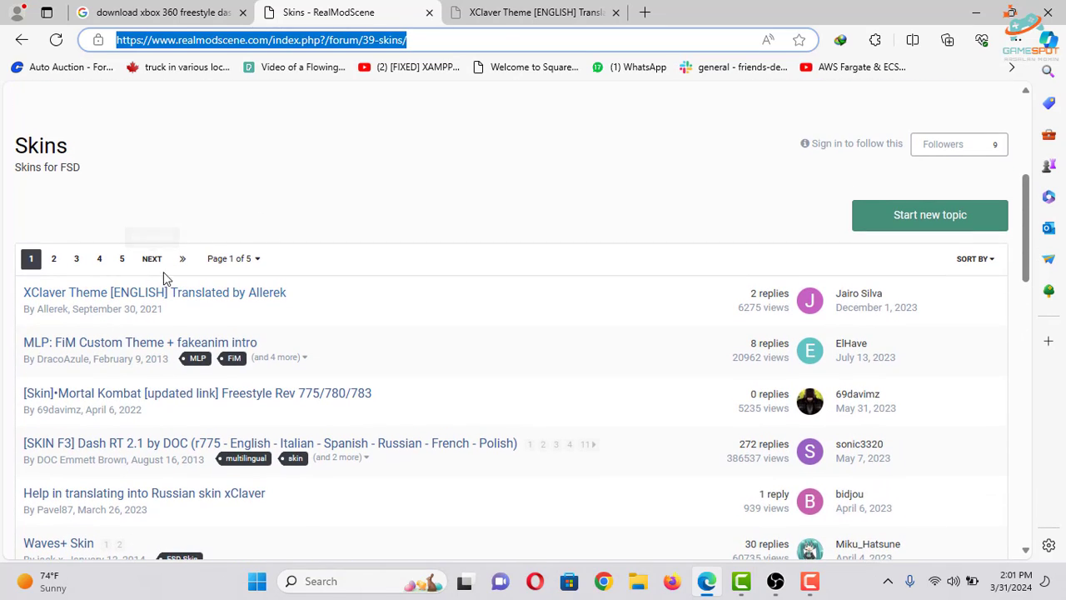
Open the XClaver Theme [ENGLISH] topic and scroll to the XClaverEng.xzp attachment (51.02 MB)
left_click(509, 13)
scroll(350, 198, "down", 3)
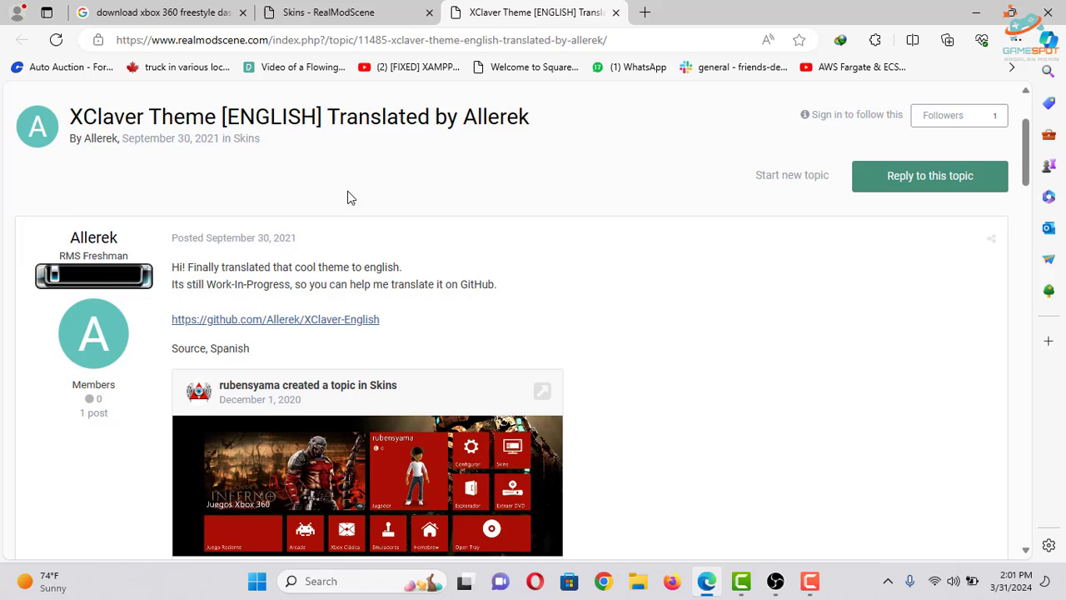
scroll(361, 225, "down", 5)
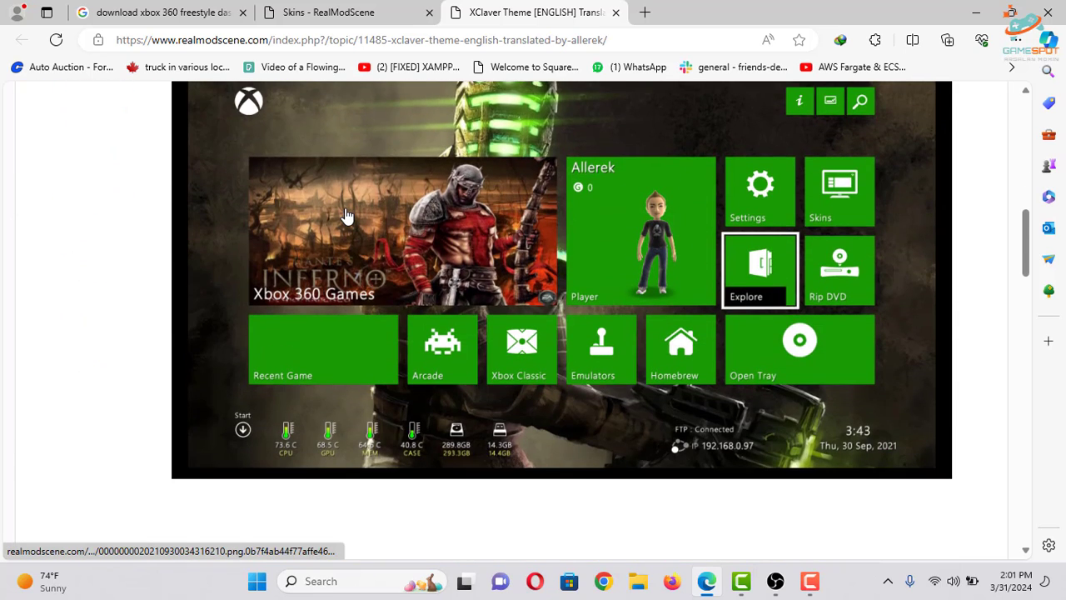
scroll(721, 254, "down", 5)
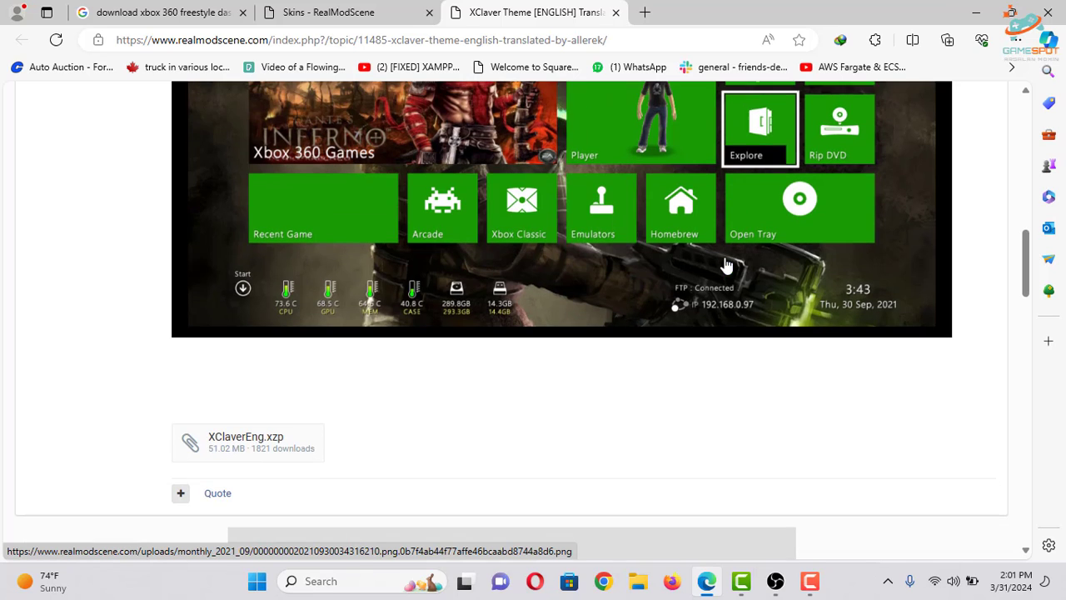
scroll(722, 259, "up", 1)
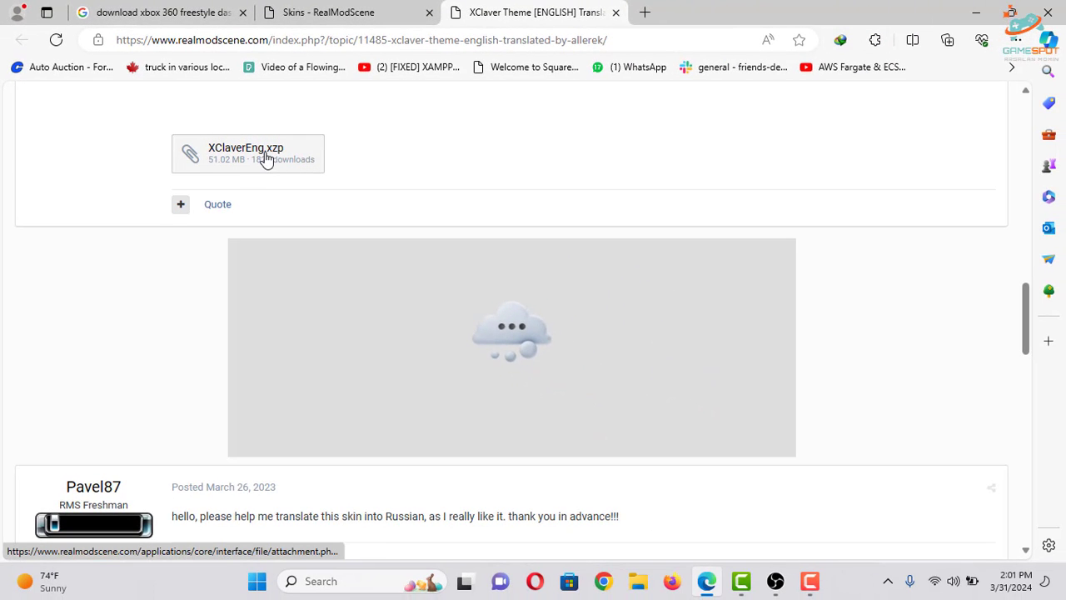
Minimise Edge to reveal the XClaverEng, Lucidity and Dash RT skin files on the desktop
left_click(973, 16)
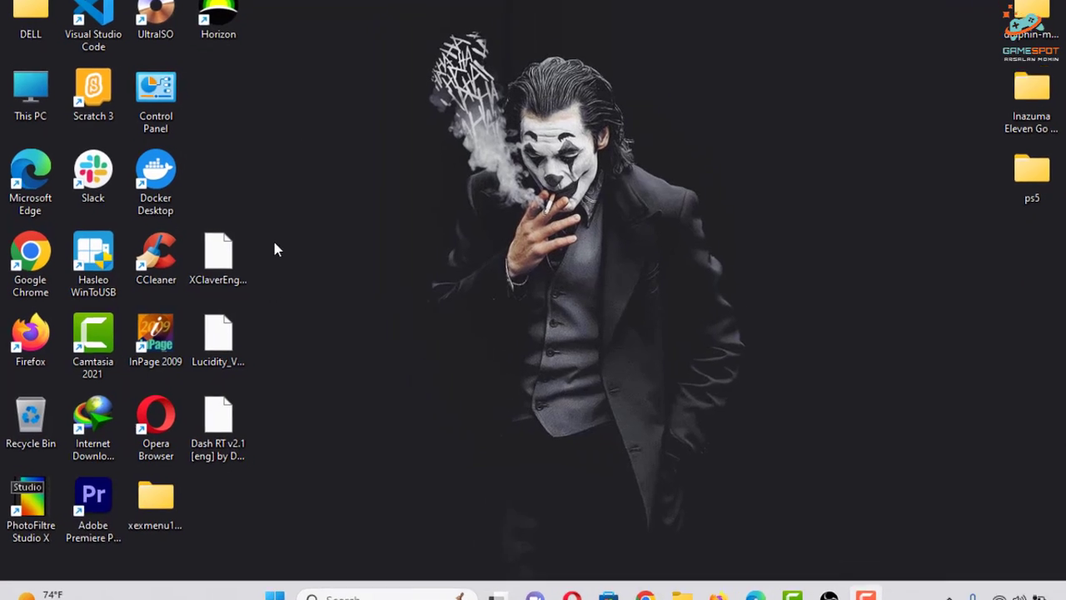
left_click_drag(275, 221, 201, 478)
left_click_drag(337, 593, 464, 188)
mouse_move(482, 232)
left_mouse_down()
mouse_move(333, 598)
mouse_move(421, 203)
mouse_move(367, 489)
mouse_move(284, 325)
mouse_move(183, 482)
mouse_move(216, 345)
left_mouse_up()
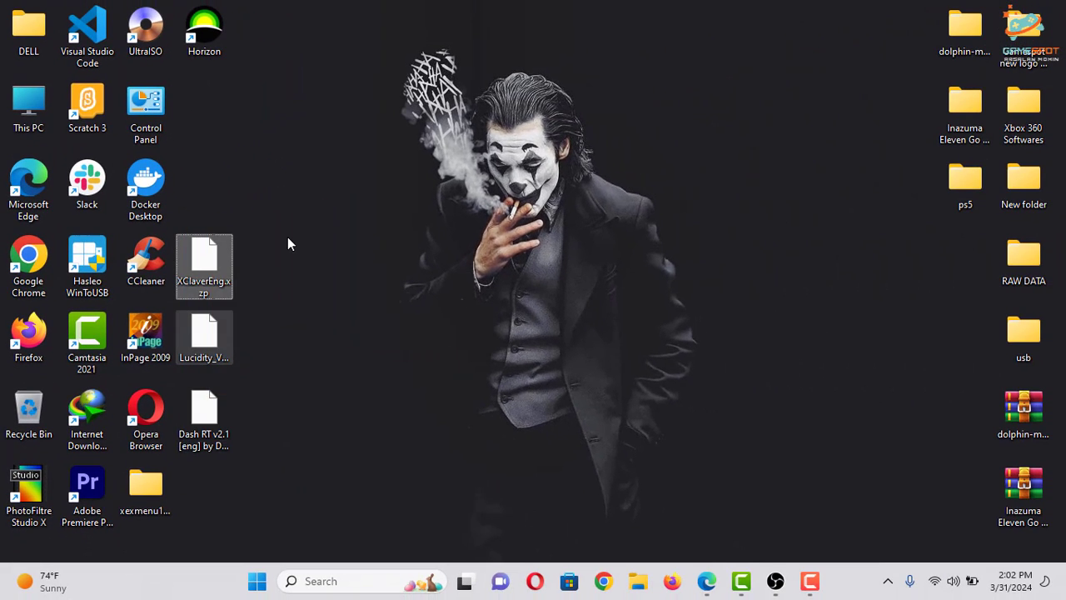
left_click(288, 236)
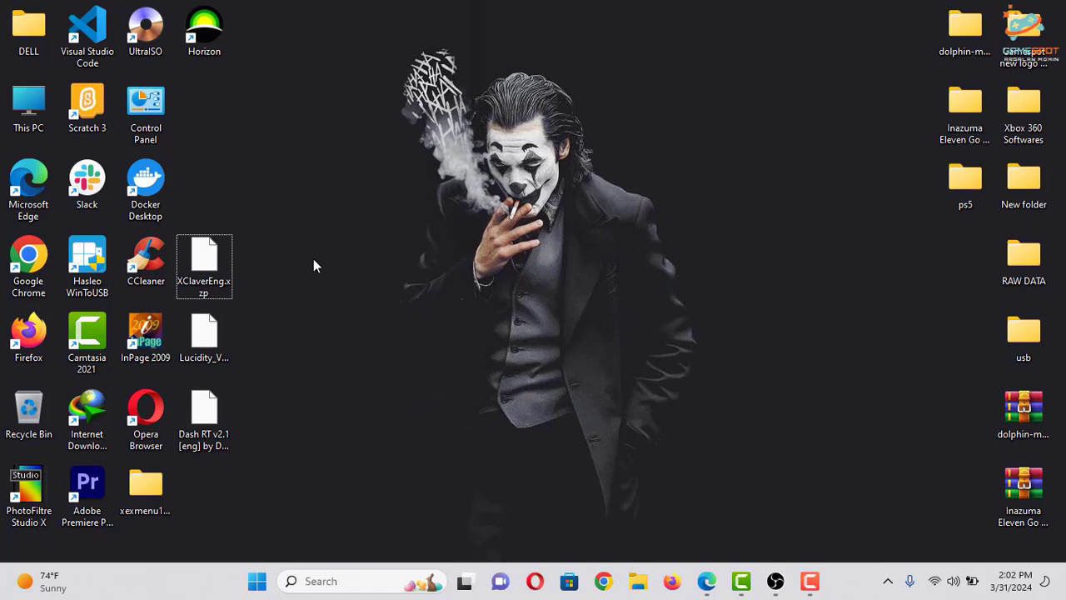
left_click(250, 240)
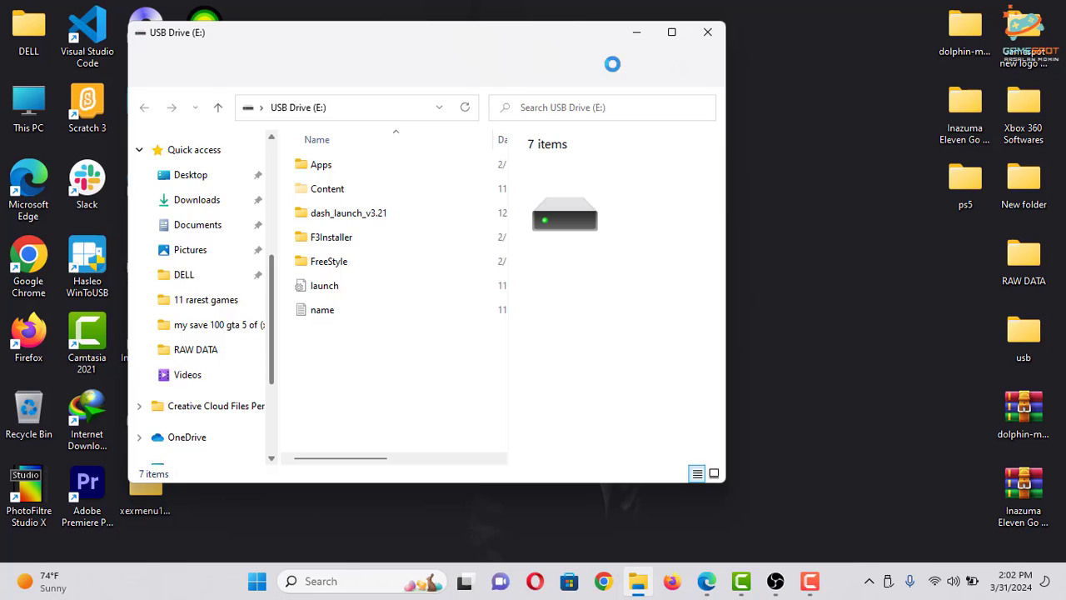
Close the autoplay window and copy the three .xzp skin files from the desktop
left_click(709, 25)
mouse_move(264, 247)
left_mouse_down()
mouse_move(176, 375)
mouse_move(212, 448)
mouse_move(201, 441)
left_mouse_up()
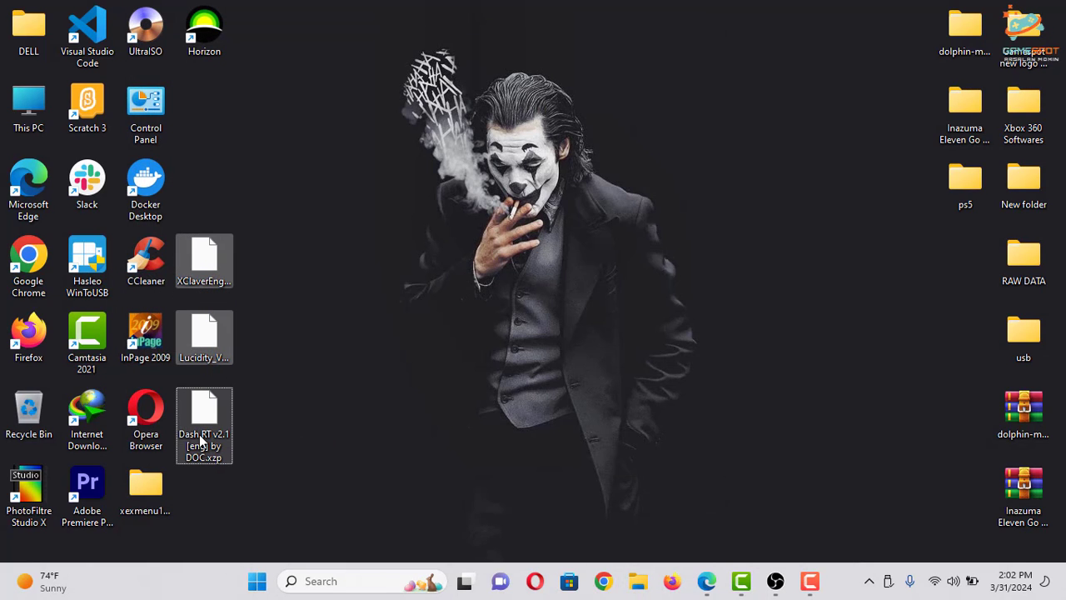
right_click(201, 441)
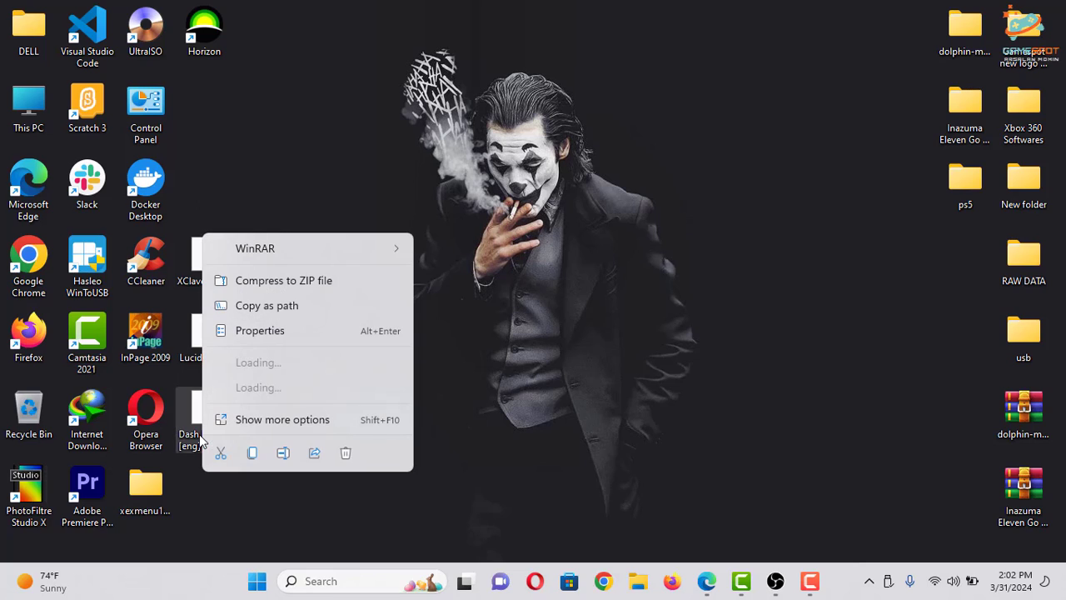
left_click(252, 453)
Paste the skin files into the root of USB Drive (E:) via This PC
left_click(28, 123)
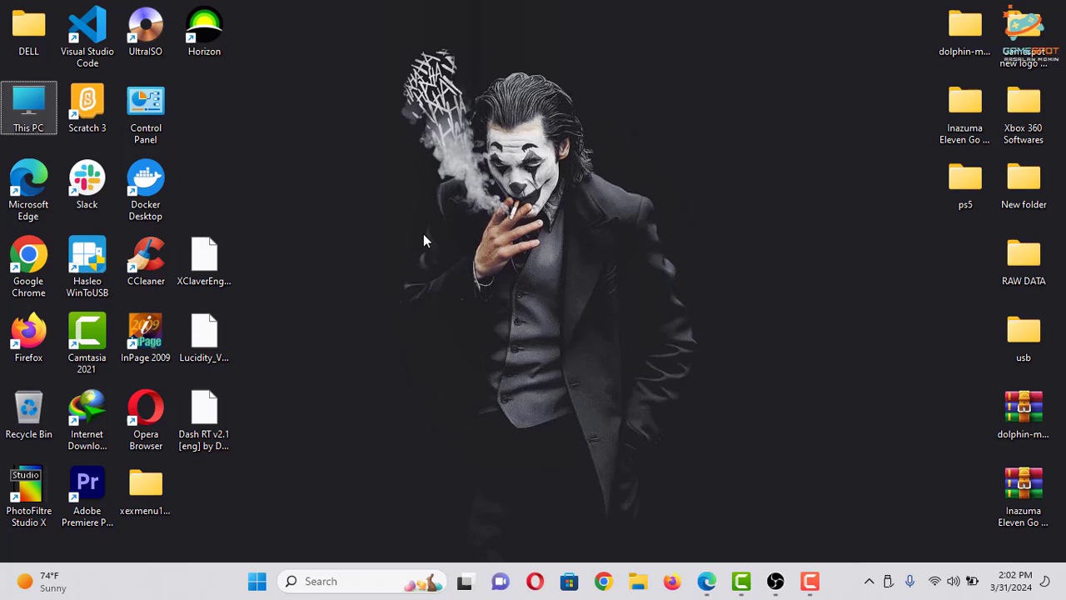
key("Return")
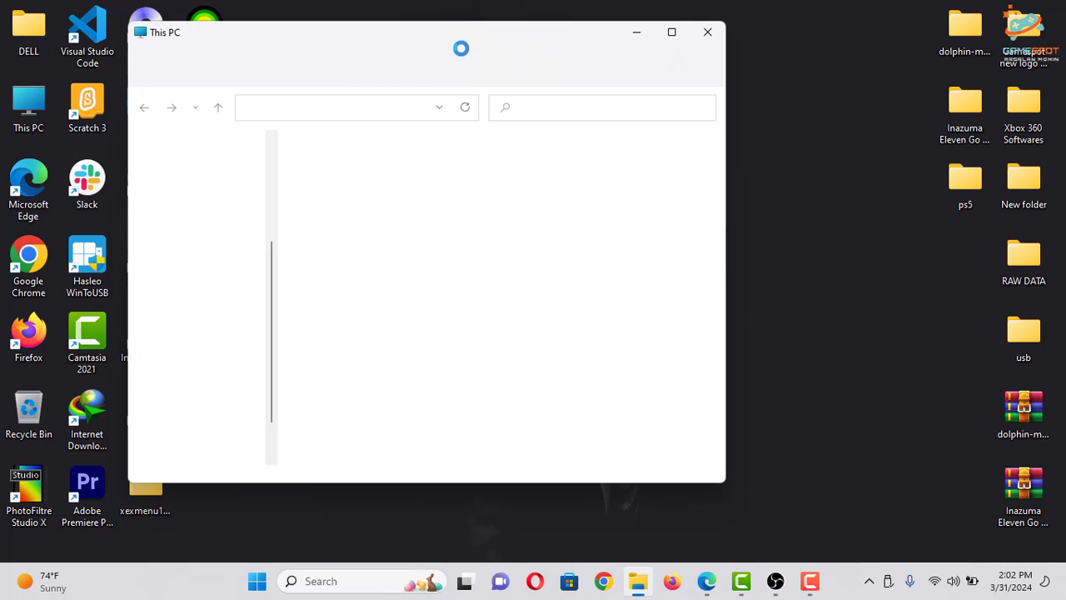
double_click(467, 43)
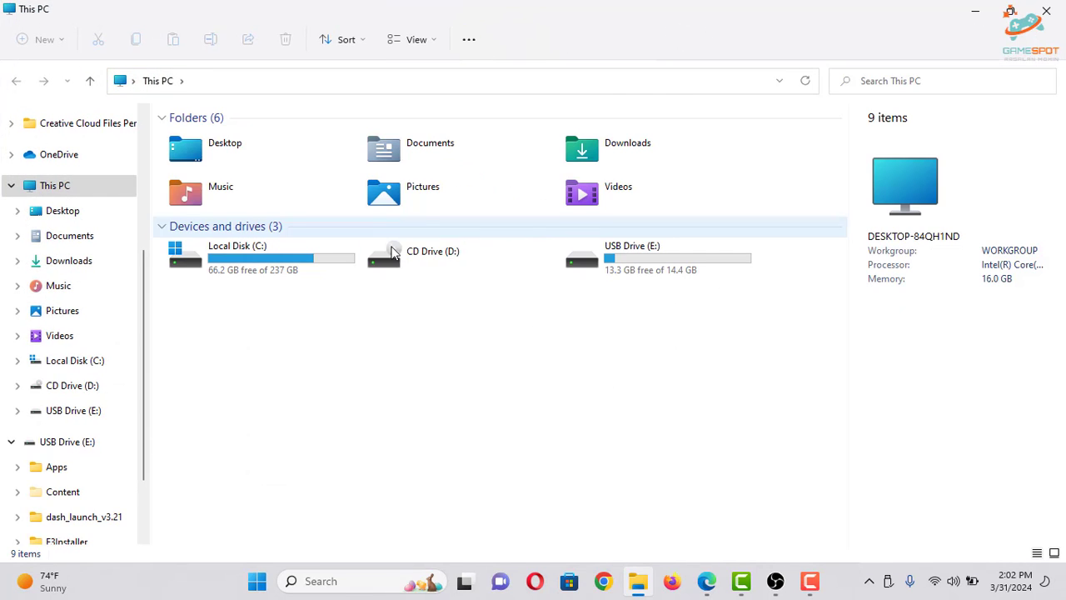
left_click(614, 271)
key("Return")
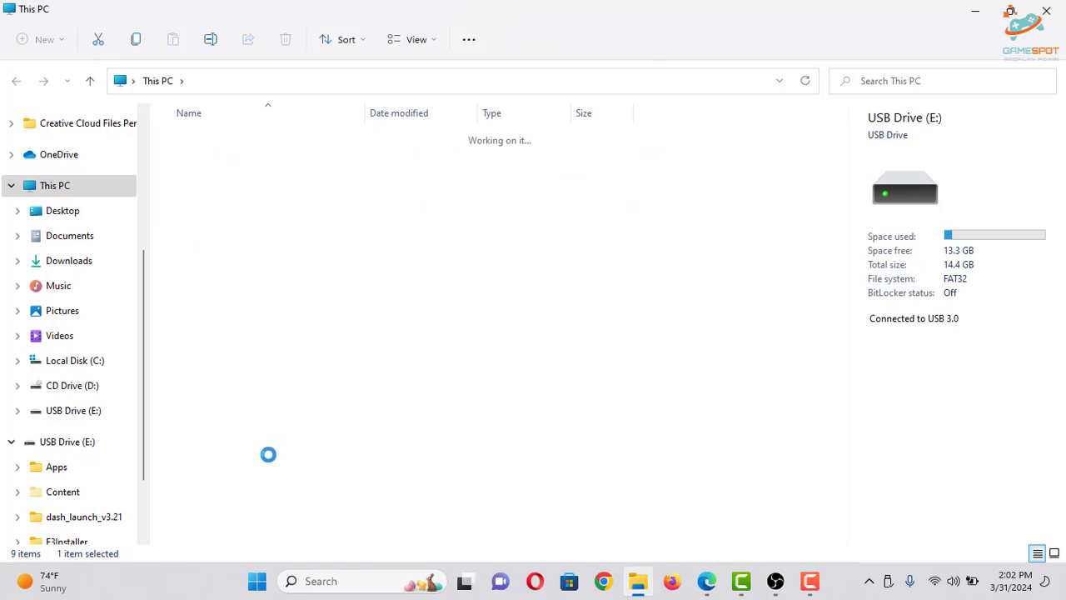
right_click(222, 468)
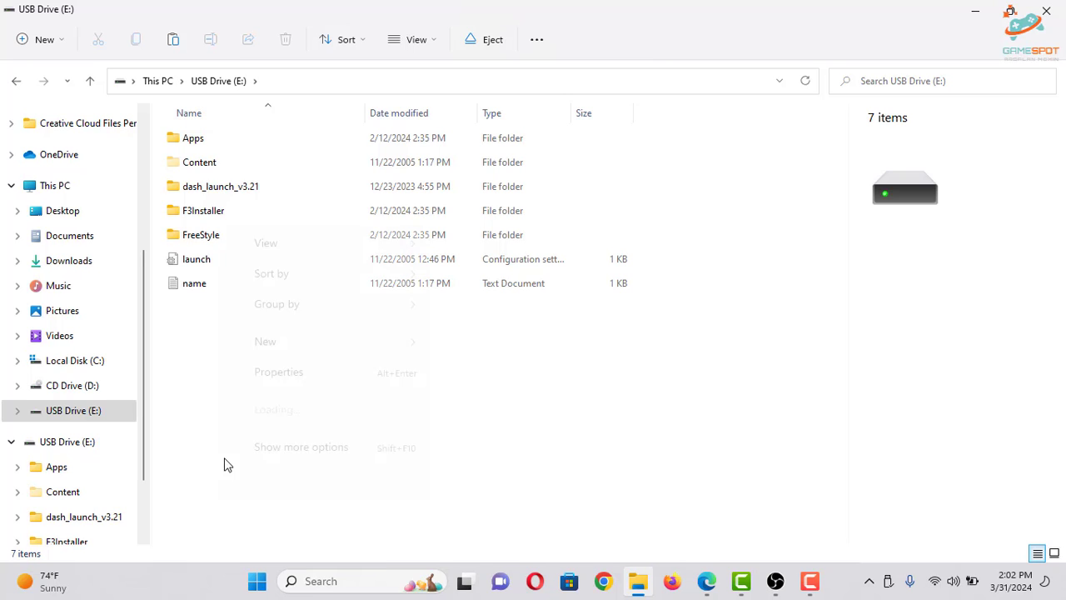
left_click(240, 487)
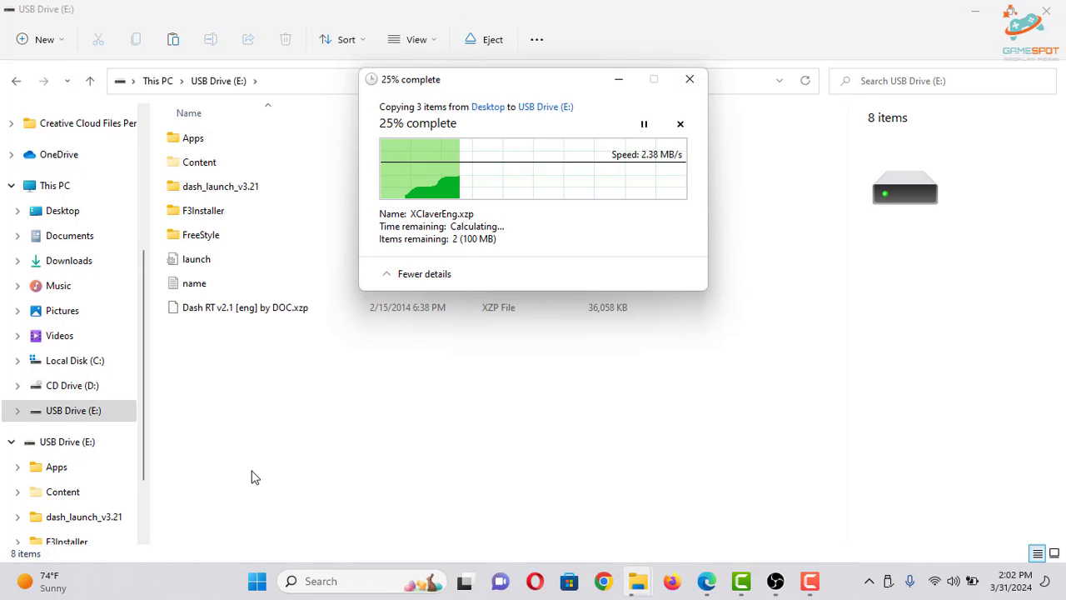
Close the USB Drive (E:) window while the skin files keep copying
left_click(1049, 17)
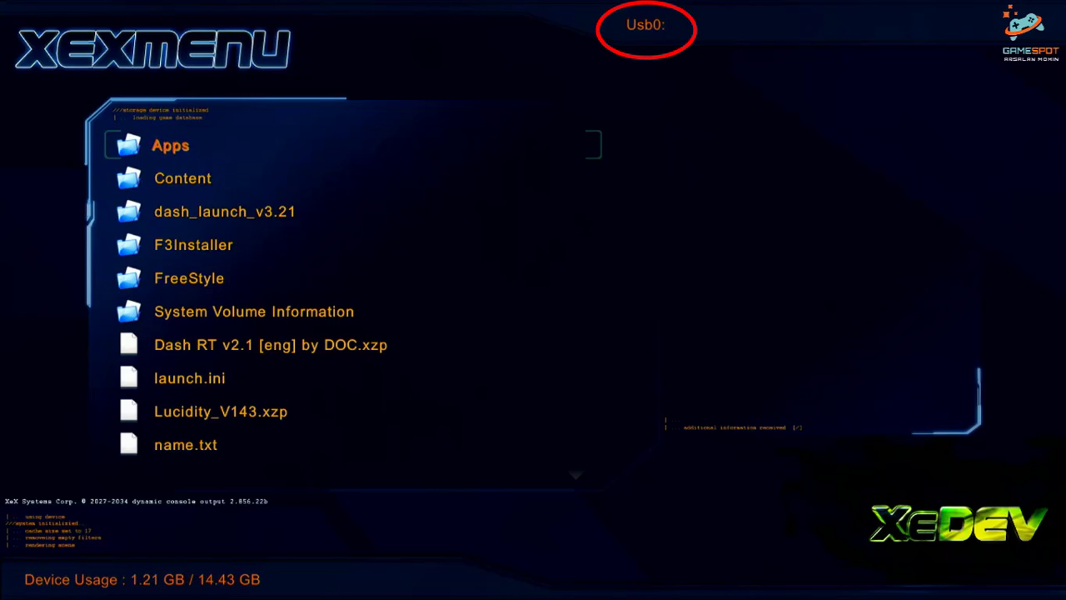
Browse the Usb0: root past XClaverEng.xzp, Lucidity_V143.xzp and Dash RT to the FreeStyle folder
key("Down")
key("Down")
key("Down")
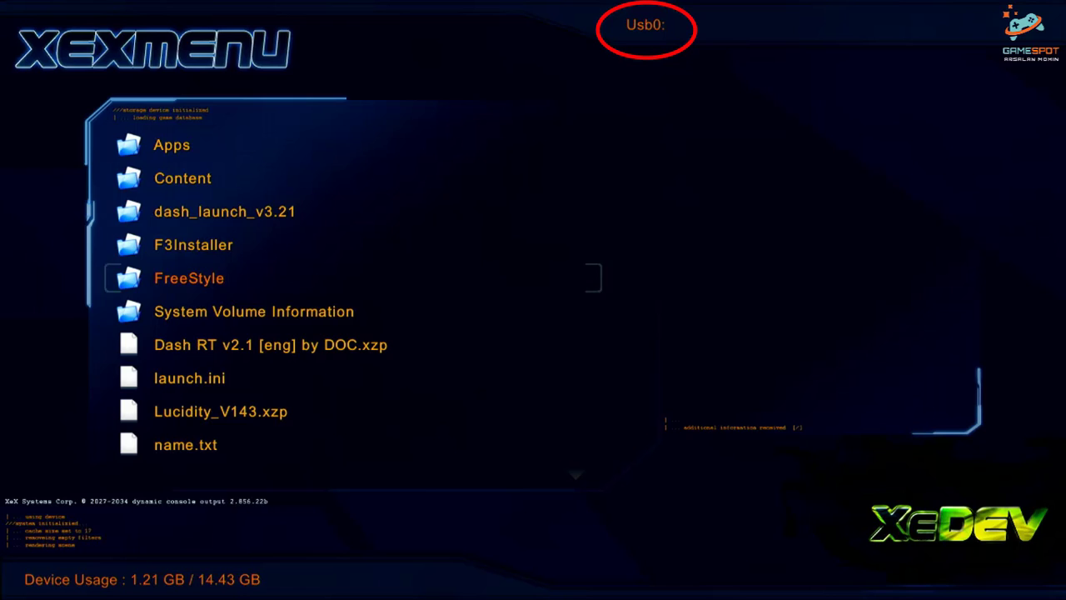
key("Down")
key("Down")
key("Down")
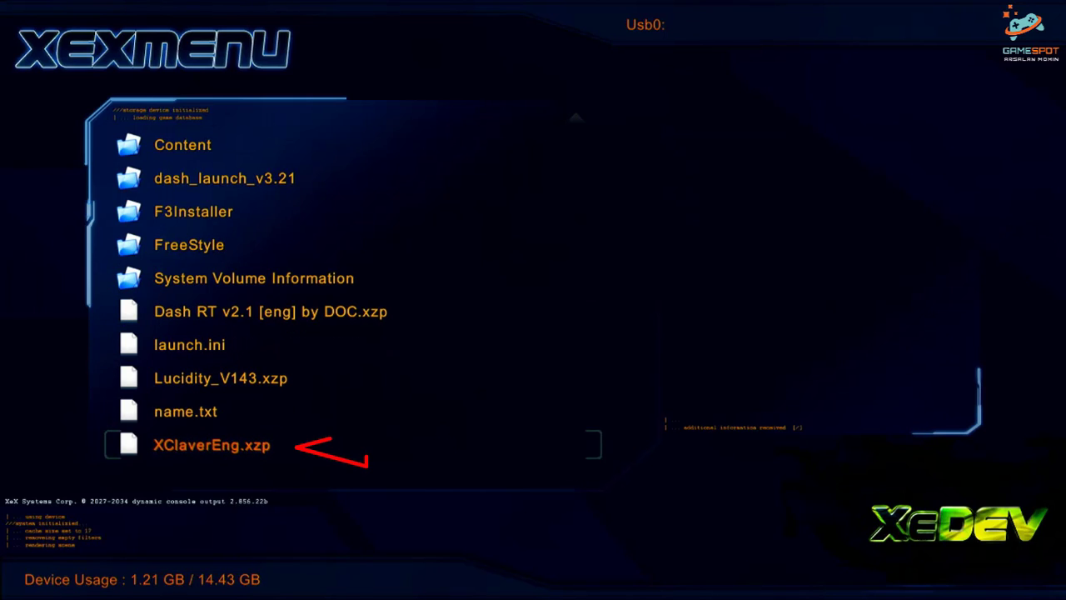
key("Up")
key("Up")
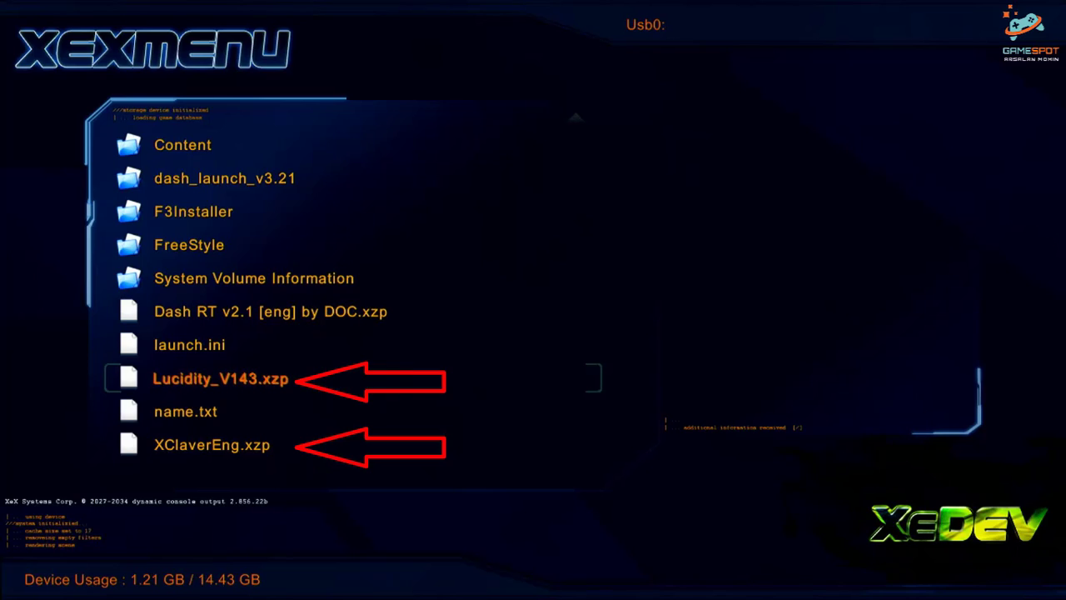
key("Up")
key("Up")
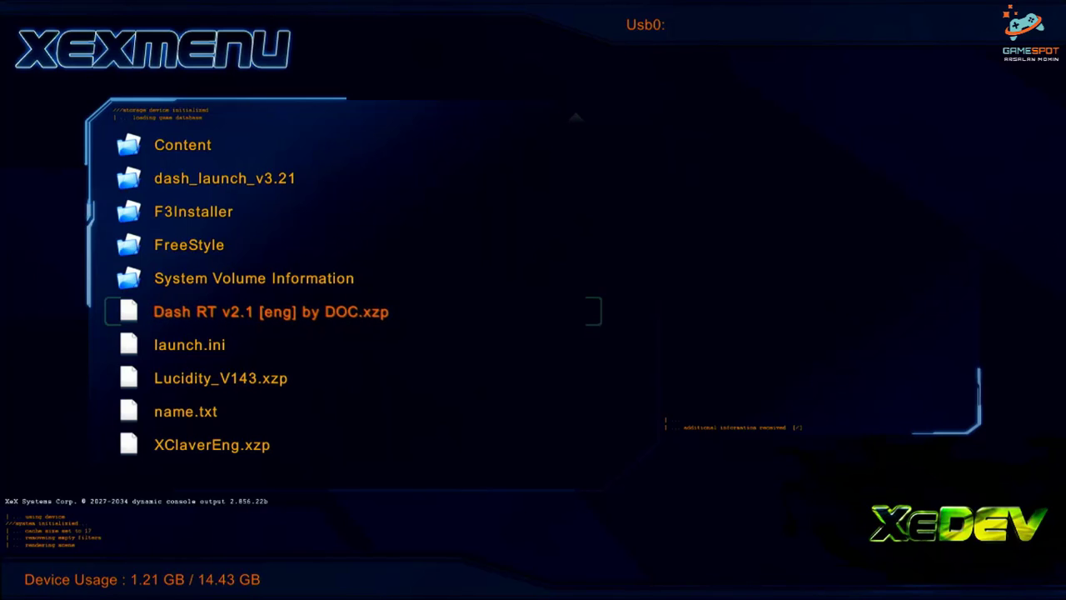
left_click(189, 245)
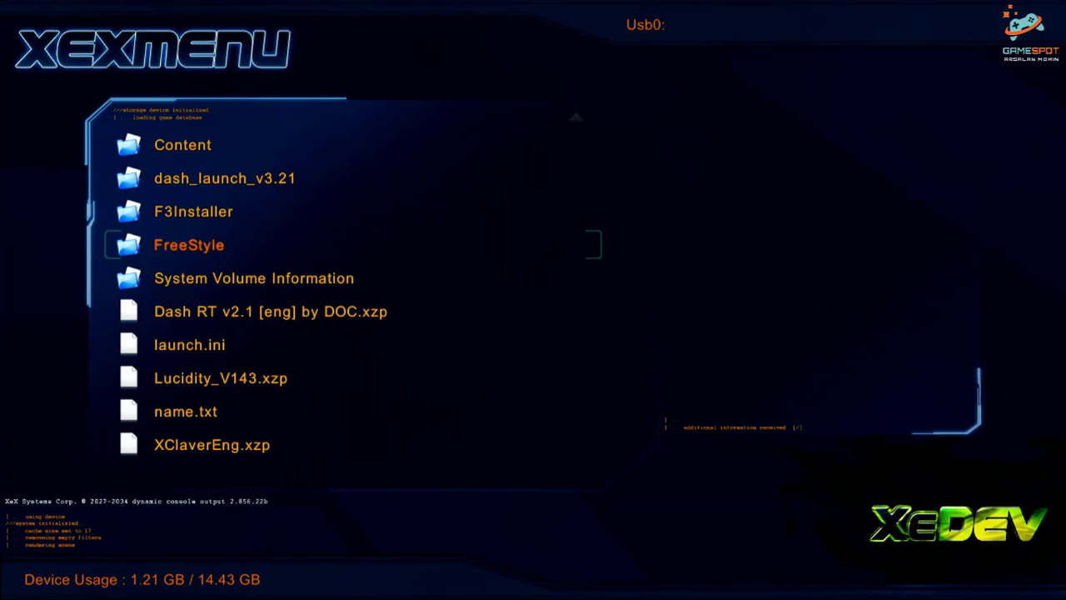
key("Tab")
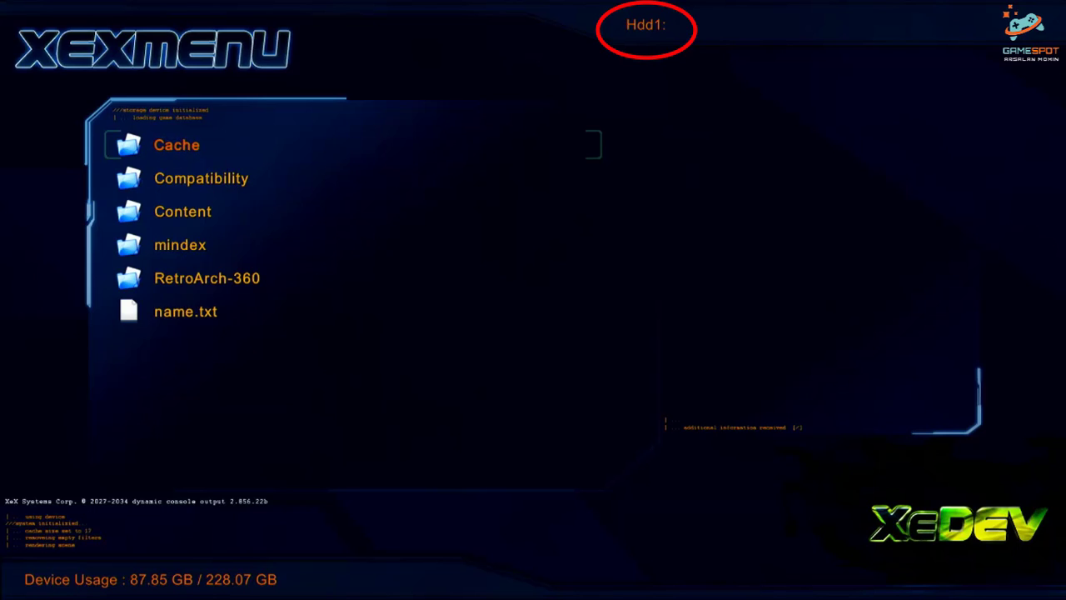
key("Tab")
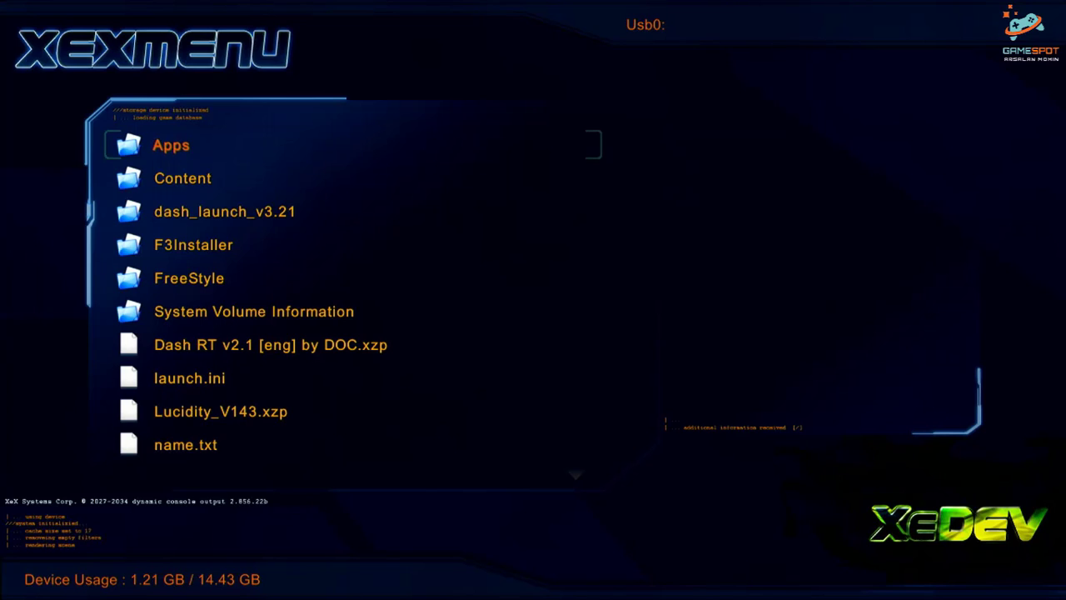
key("Down")
key("Down")
key("Down")
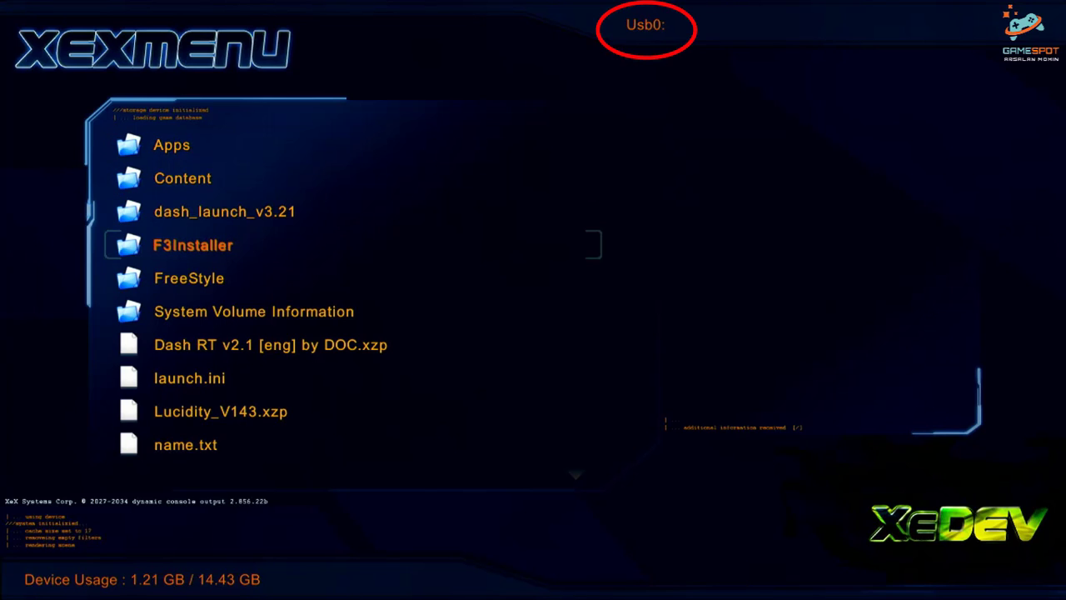
key("Return")
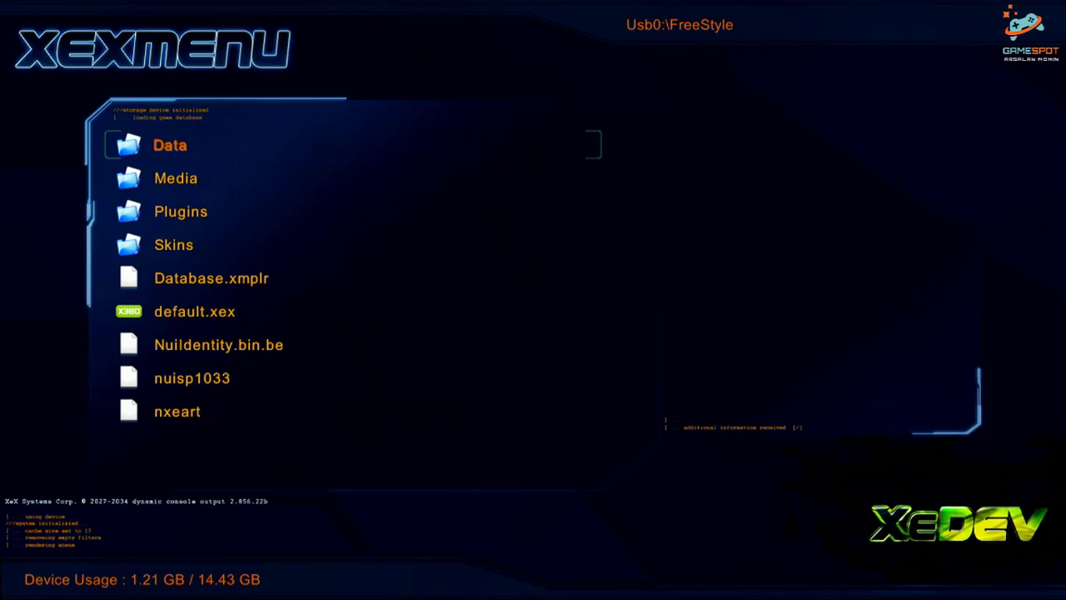
key("Down")
key("Down")
key("Down")
key("Return")
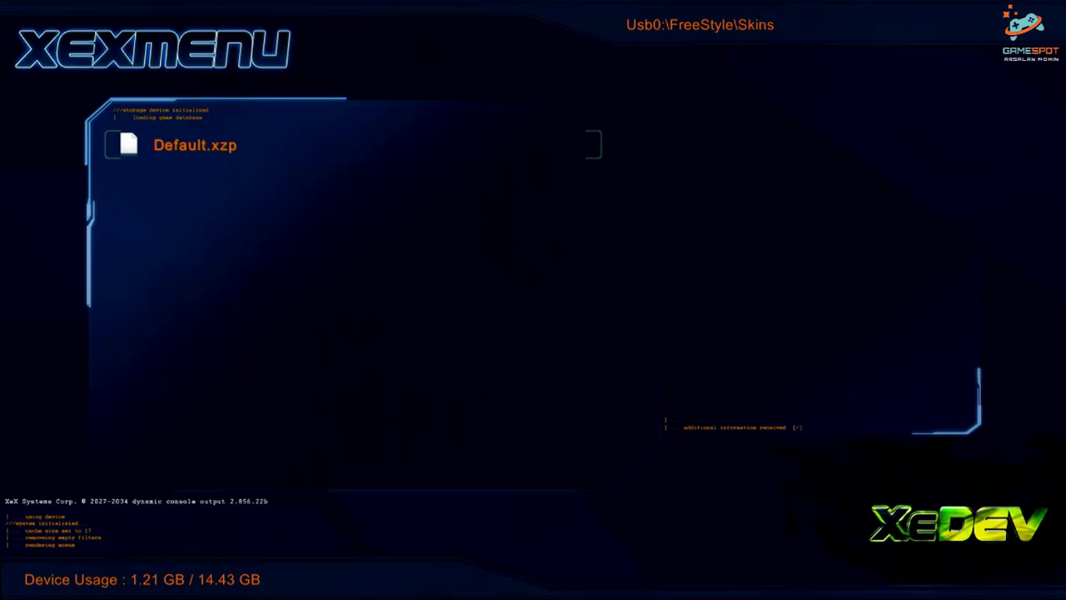
key("BackSpace")
key("BackSpace")
key("Down")
key("Down")
key("Down")
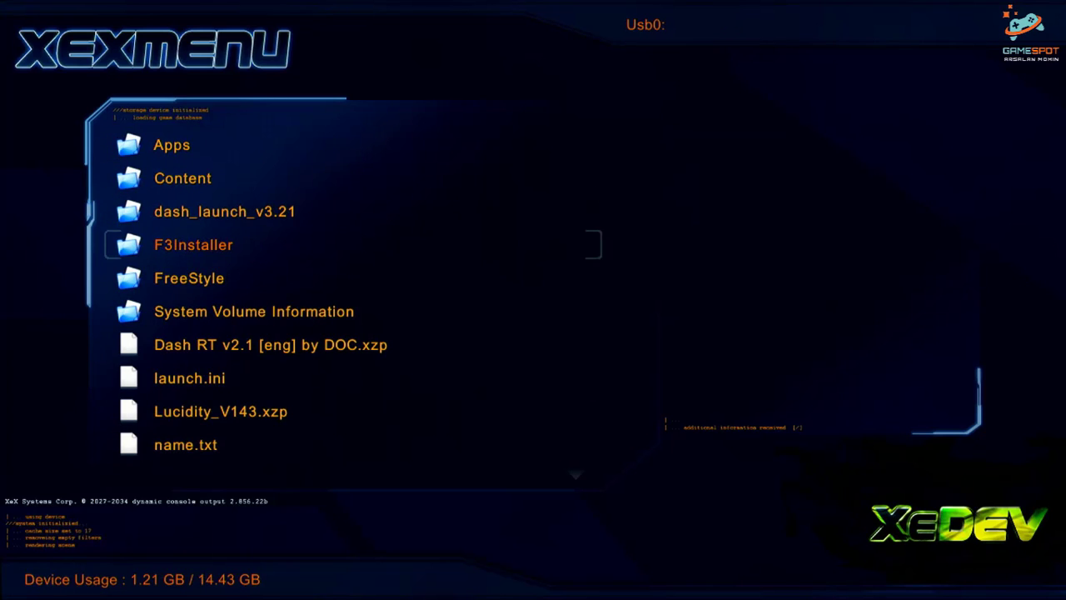
key("Down")
key("Down")
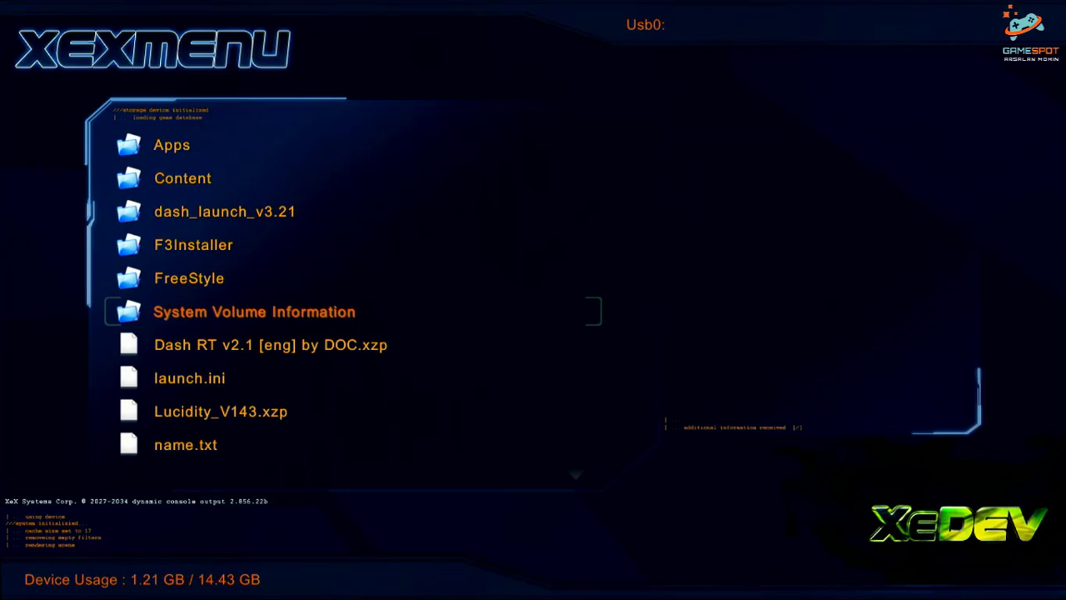
Copy XClaverEng.xzp from the Usb0: root
key("Down")
key("Down")
key("Down")
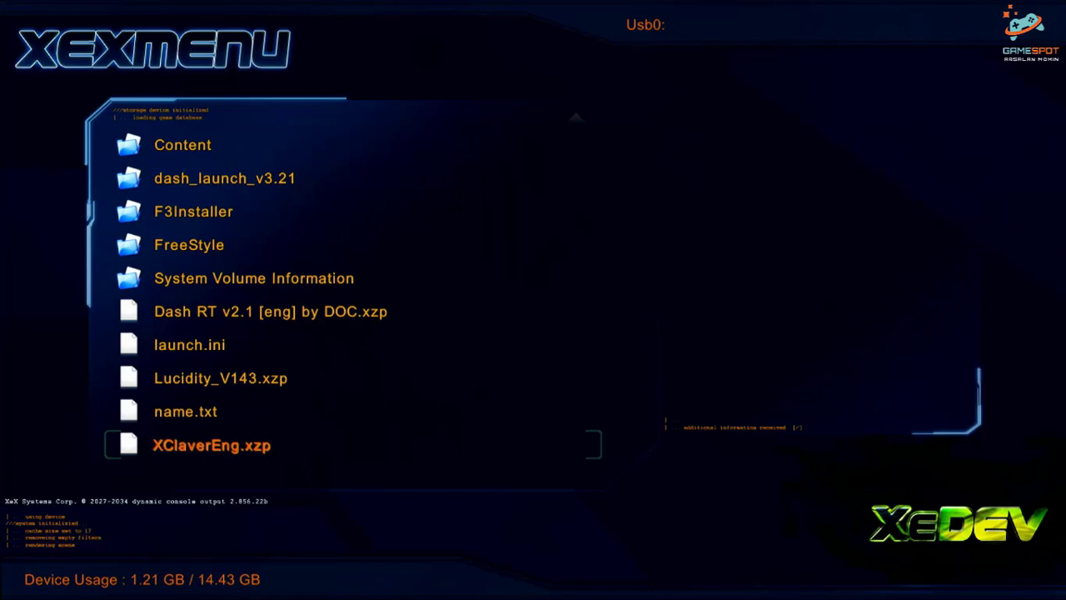
key("y")
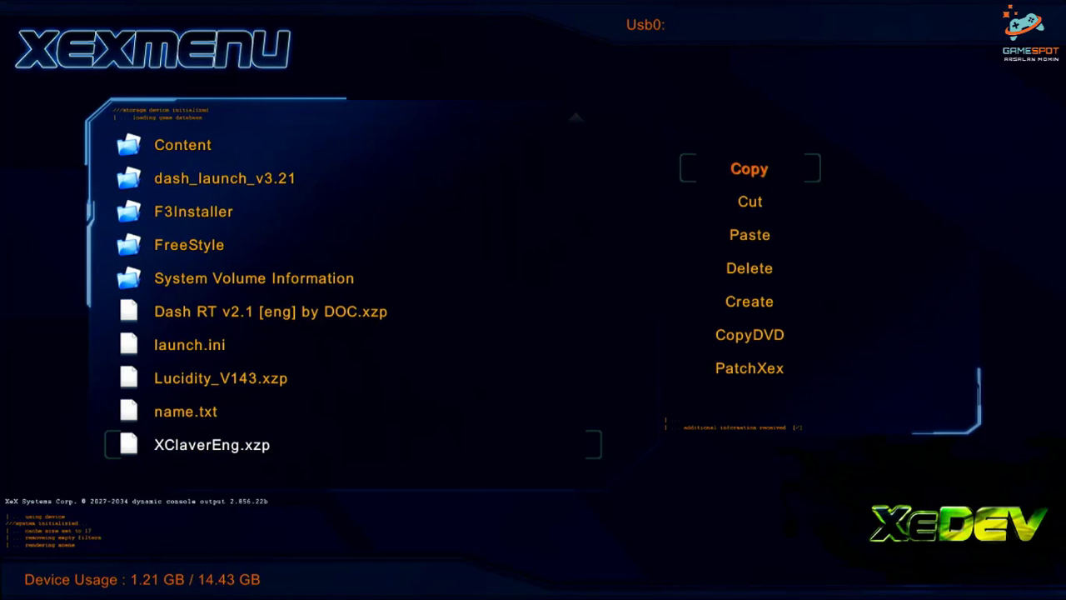
key("Return")
Paste XClaverEng.xzp into Usb0:\FreeStyle\Skins
key("Up")
key("Up")
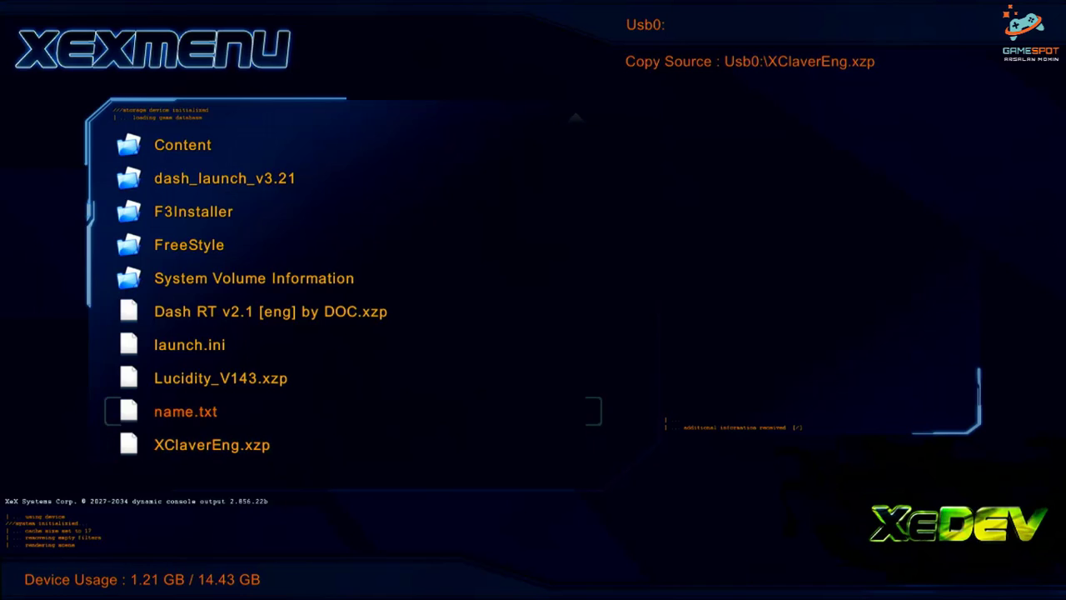
key("Up")
key("Up")
key("Up")
key("Up")
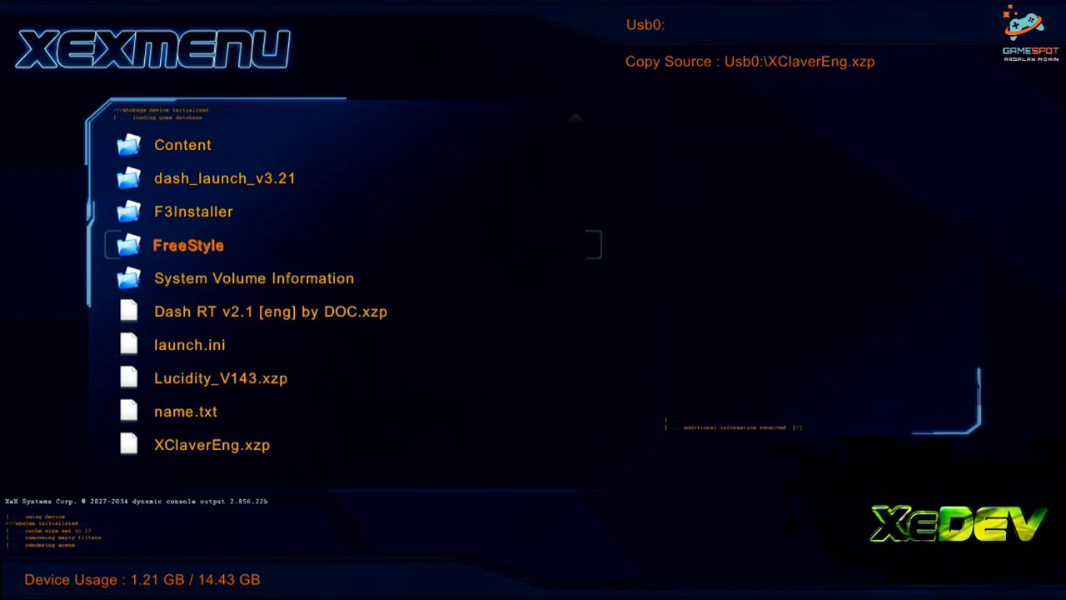
key("Return")
key("Down")
key("Down")
key("Down")
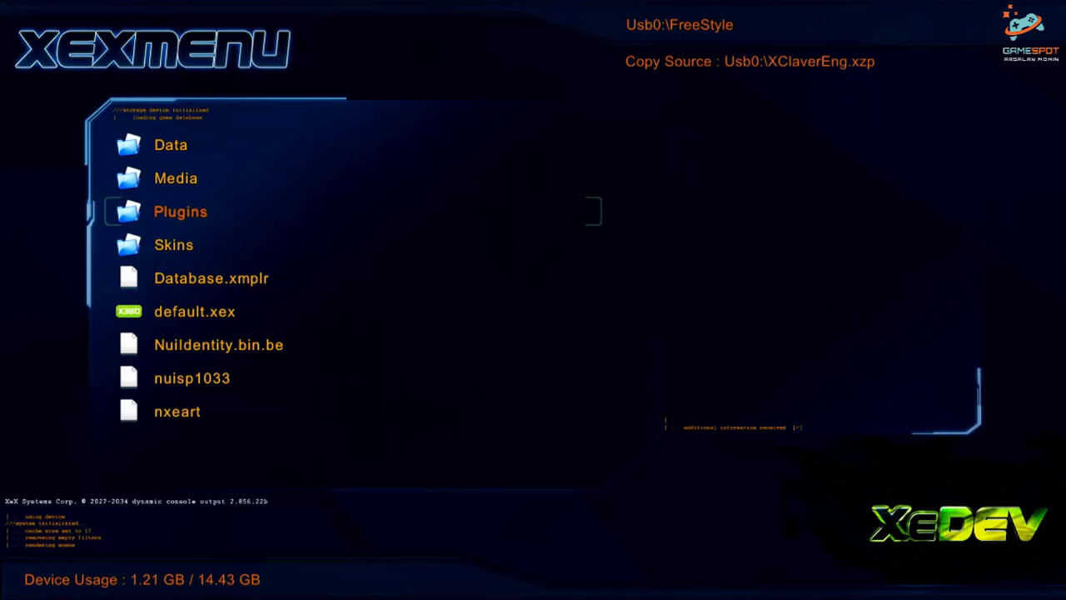
key("Return")
key("y")
key("Down")
key("Down")
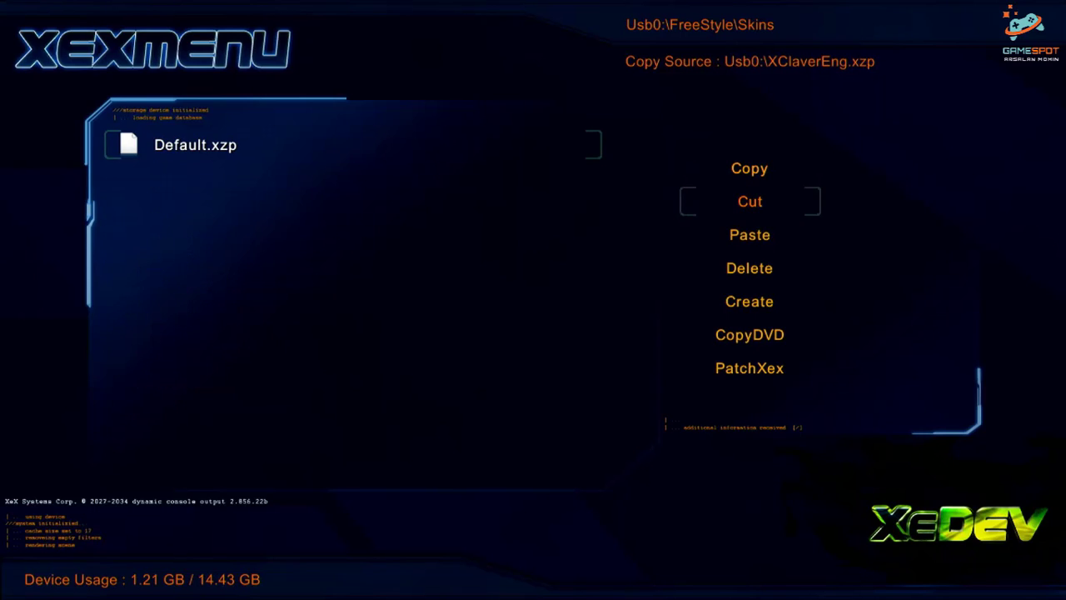
key("Return")
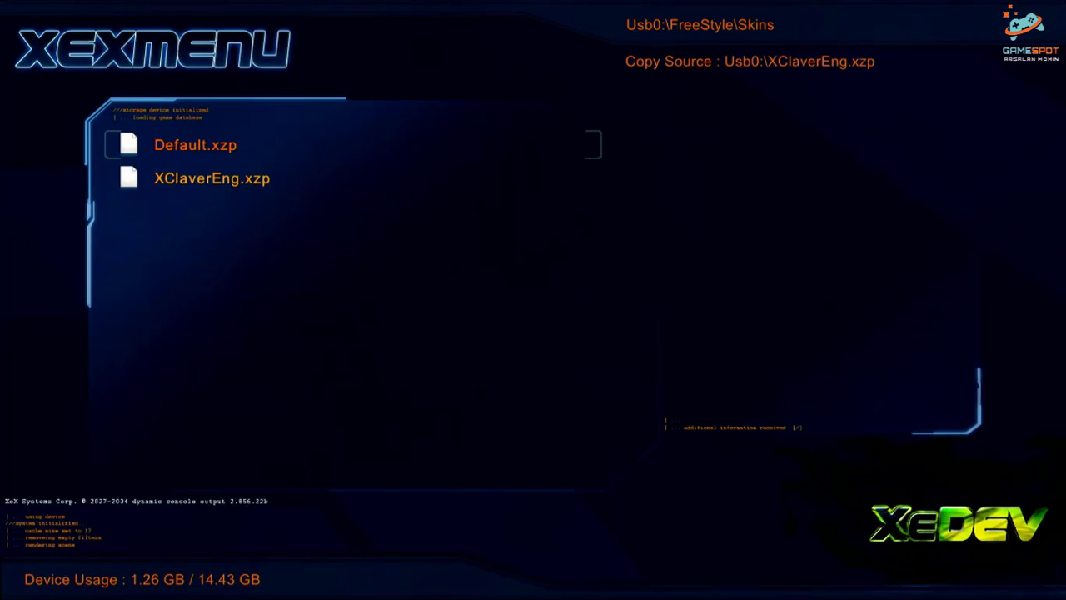
Back out of the Skins folder through FreeStyle to the Usb0: root listing
key("Down")
key("BackSpace")
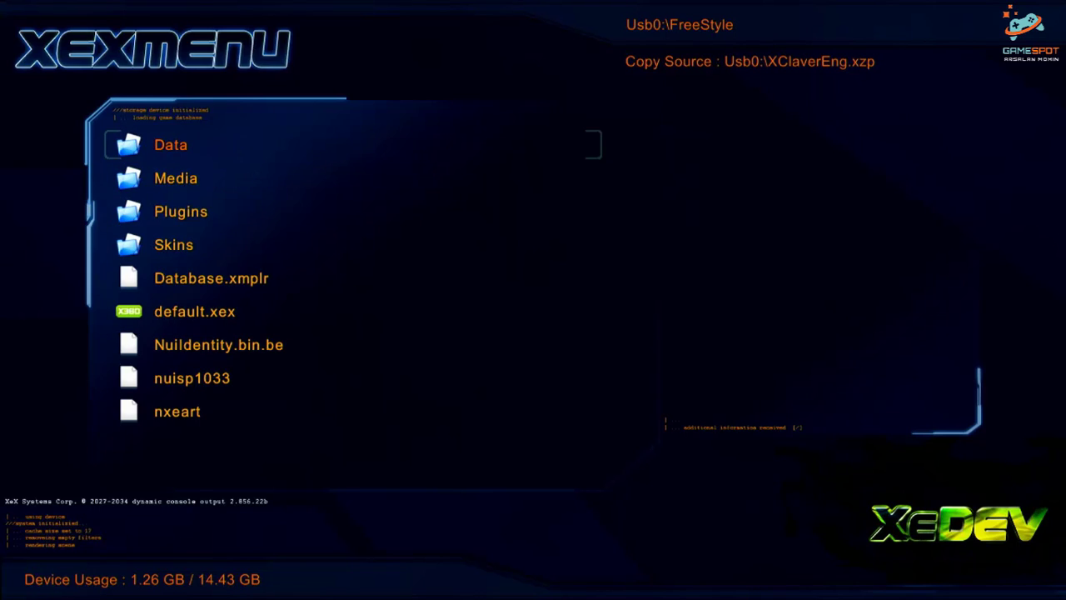
key("Down")
key("Down")
key("Down")
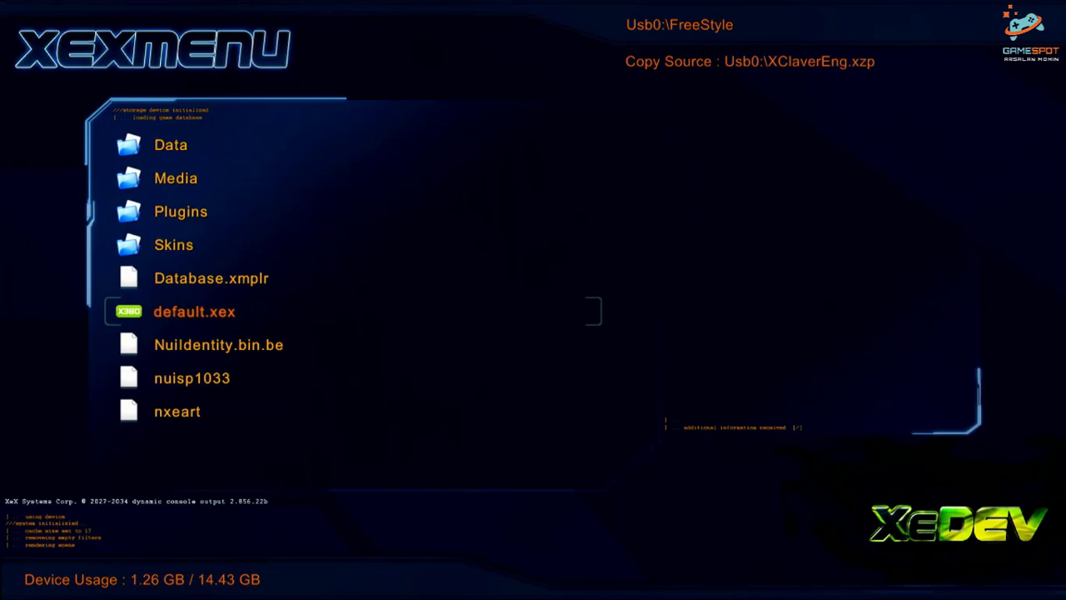
key("Down")
key("Down")
key("Down")
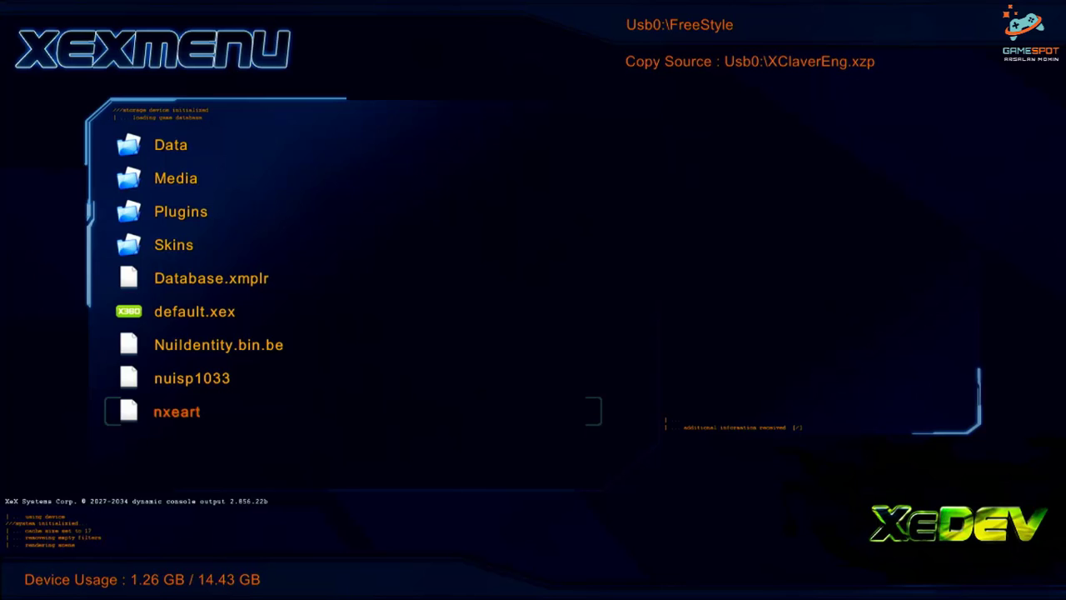
key("Up")
key("BackSpace")
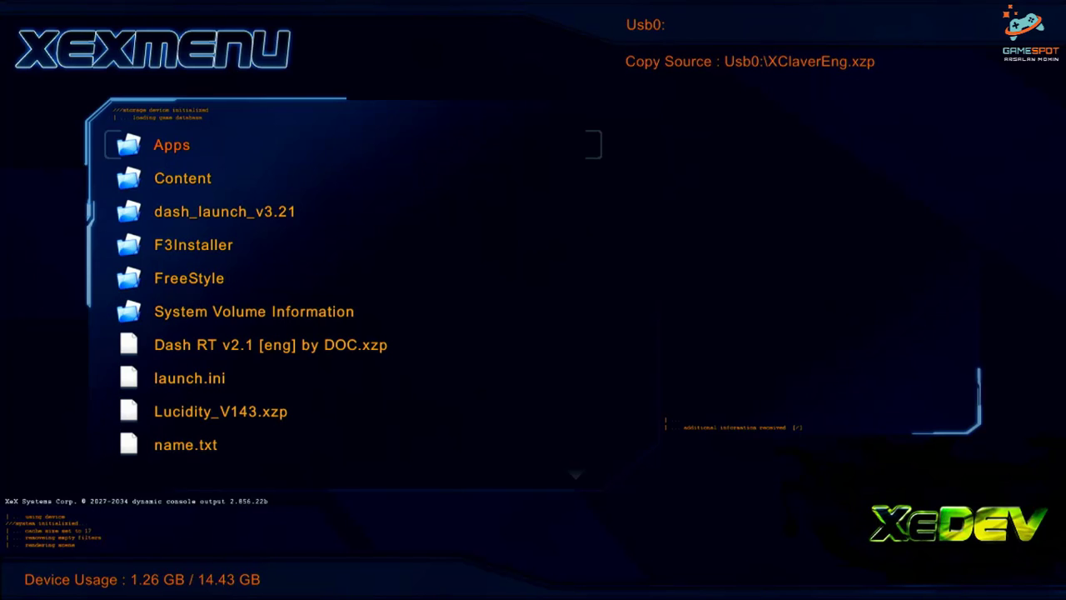
Copy Lucidity_V143.xzp from the Usb0: root
key("Down")
key("Down")
key("Down")
key("Down")
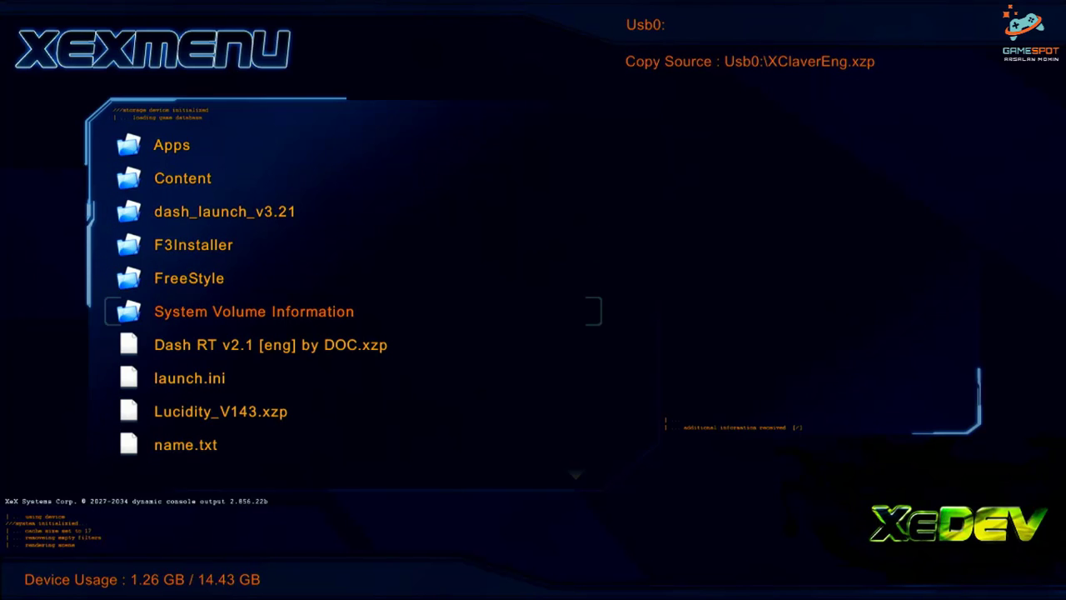
key("Down")
key("y")
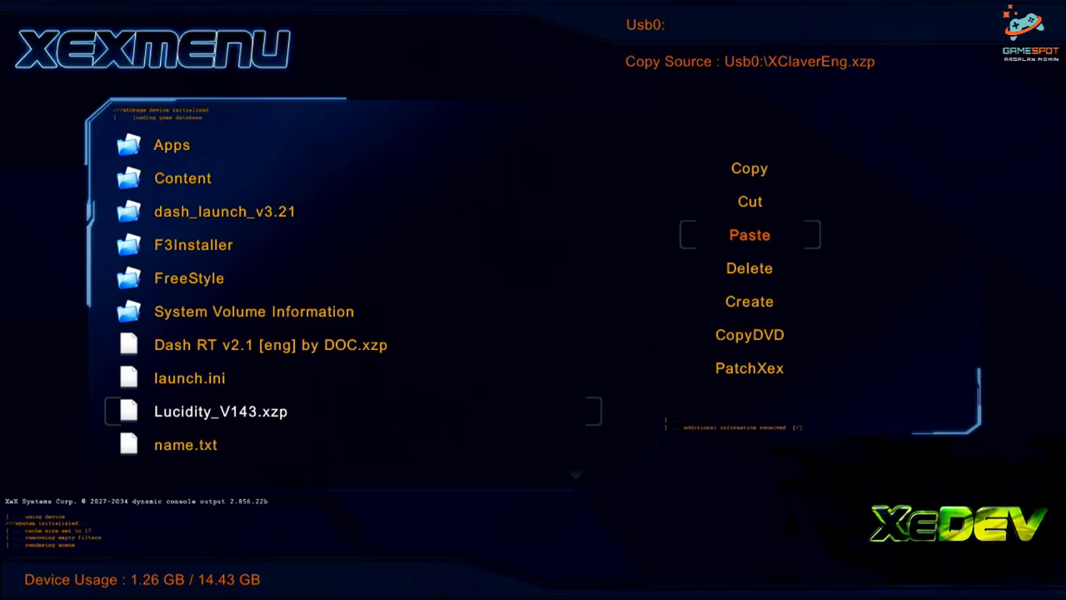
key("Up")
key("Up")
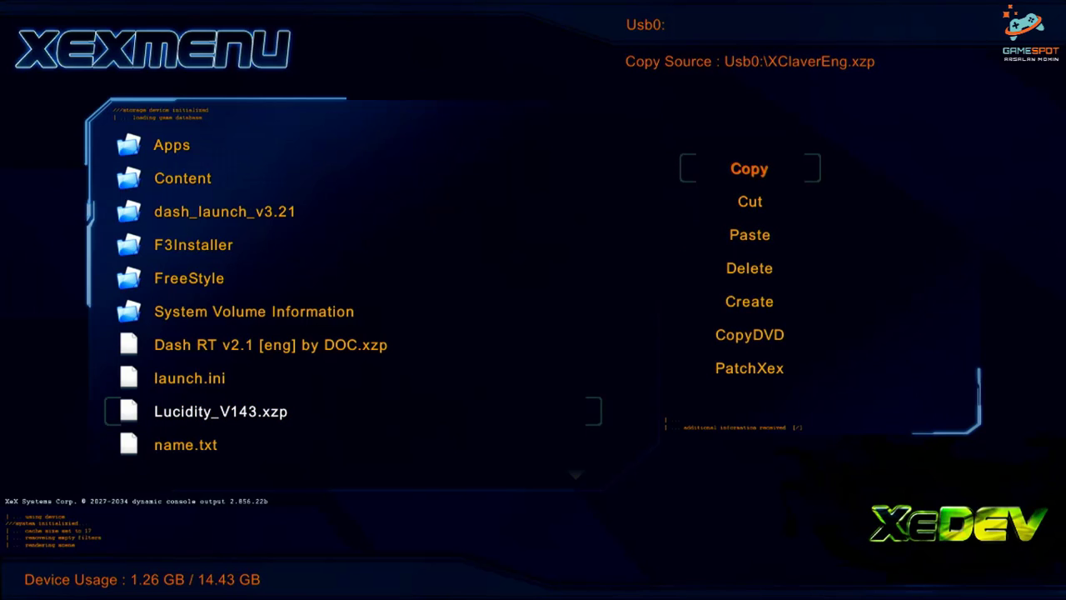
key("Return")
Paste Lucidity_V143.xzp into Usb0:\FreeStyle\Skins
key("Up")
key("Up")
key("Up")
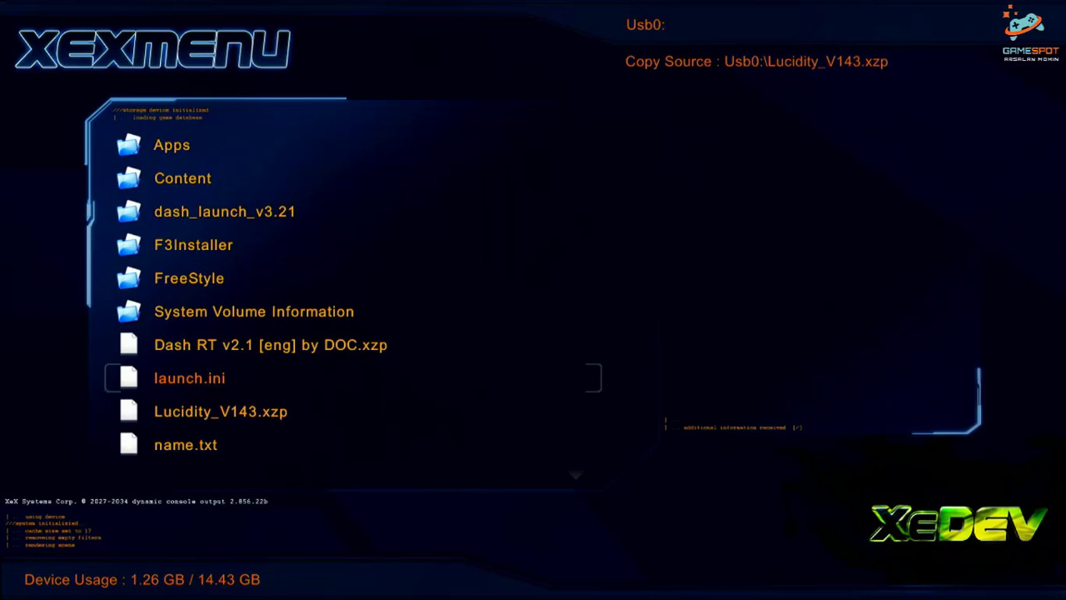
key("Up")
key("Down")
key("Down")
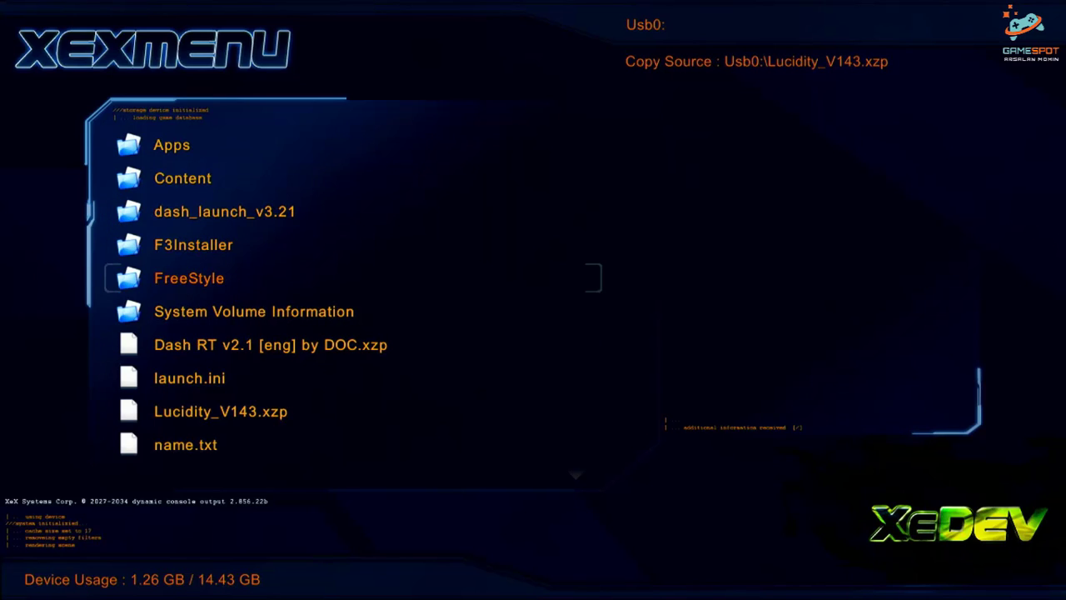
key("Return")
key("Down")
key("Down")
key("Down")
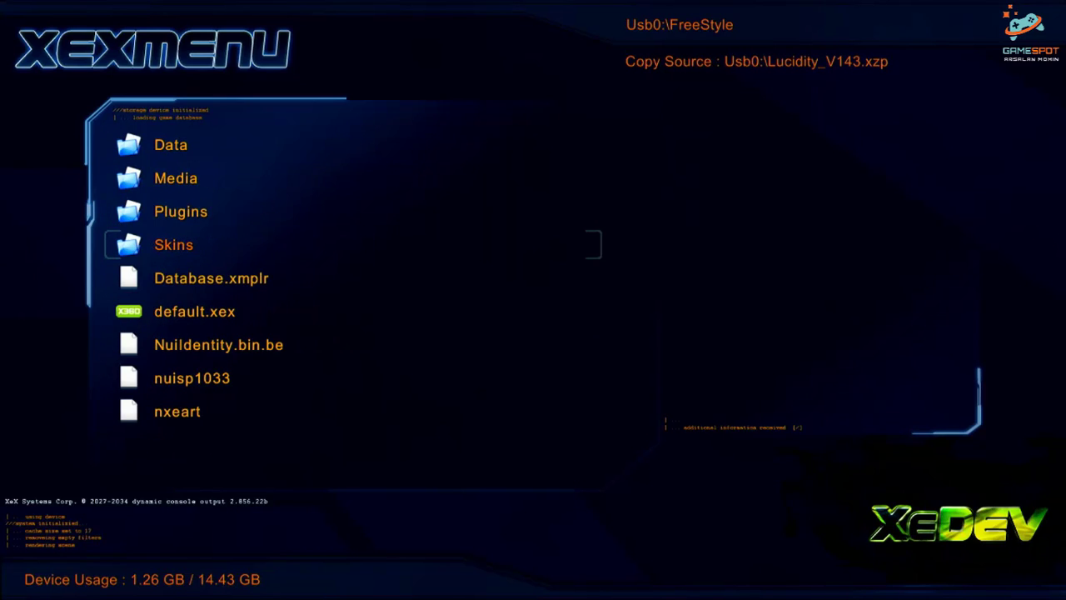
key("Return")
key("y")
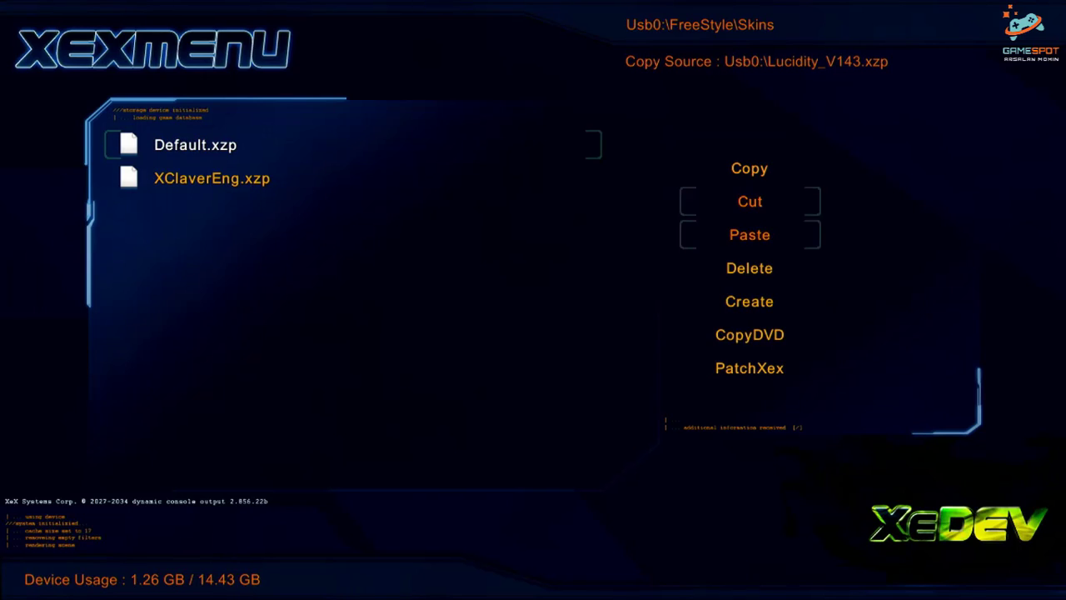
key("Return")
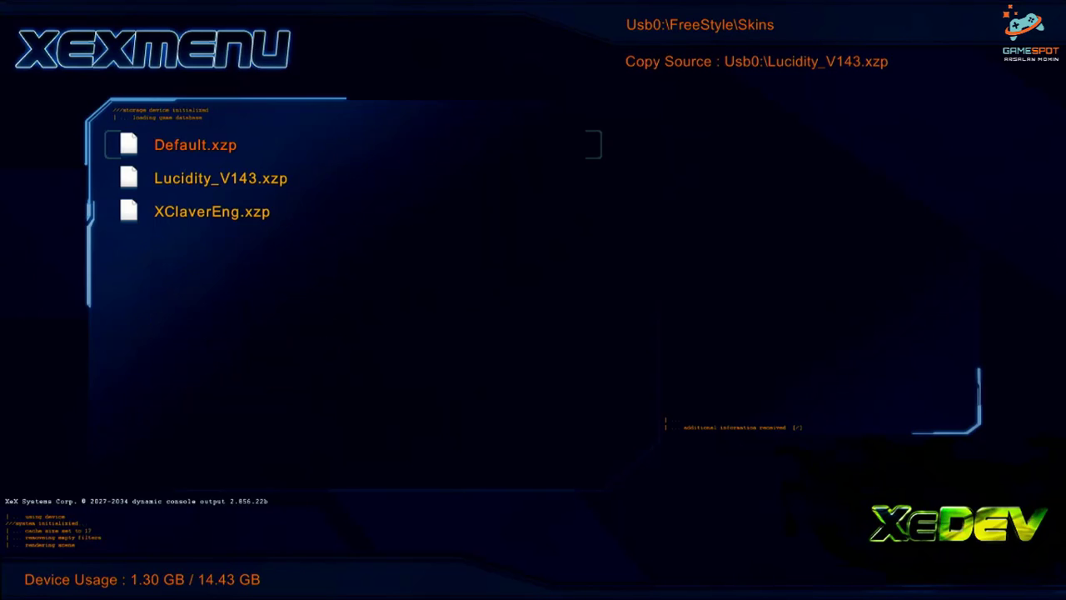
Go up to the Usb0: root and copy Dash RT v2.1 [eng] by DOC.xzp
key("BackSpace")
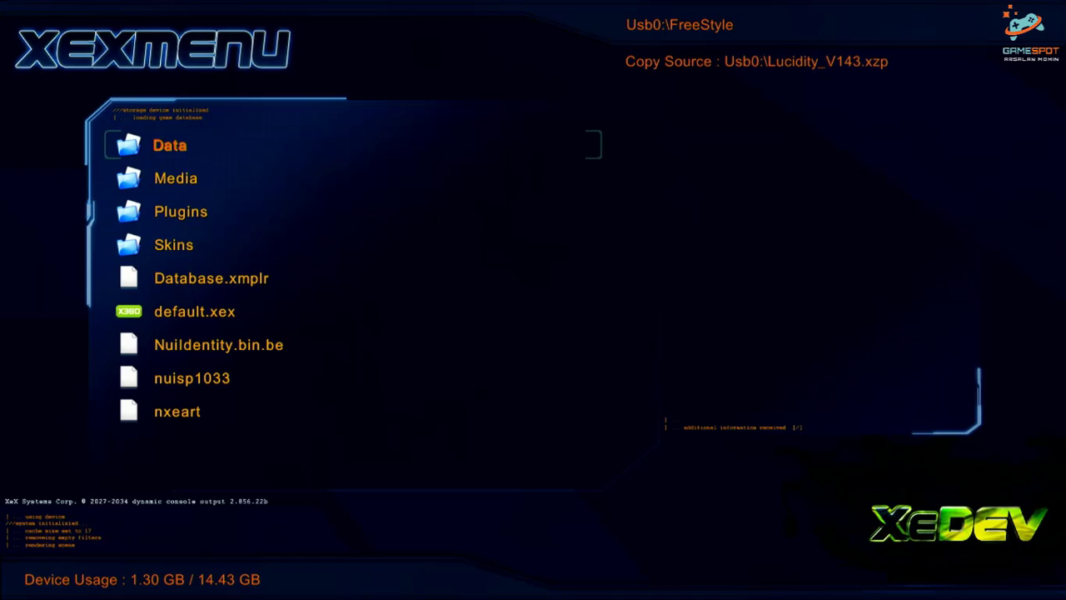
key("BackSpace")
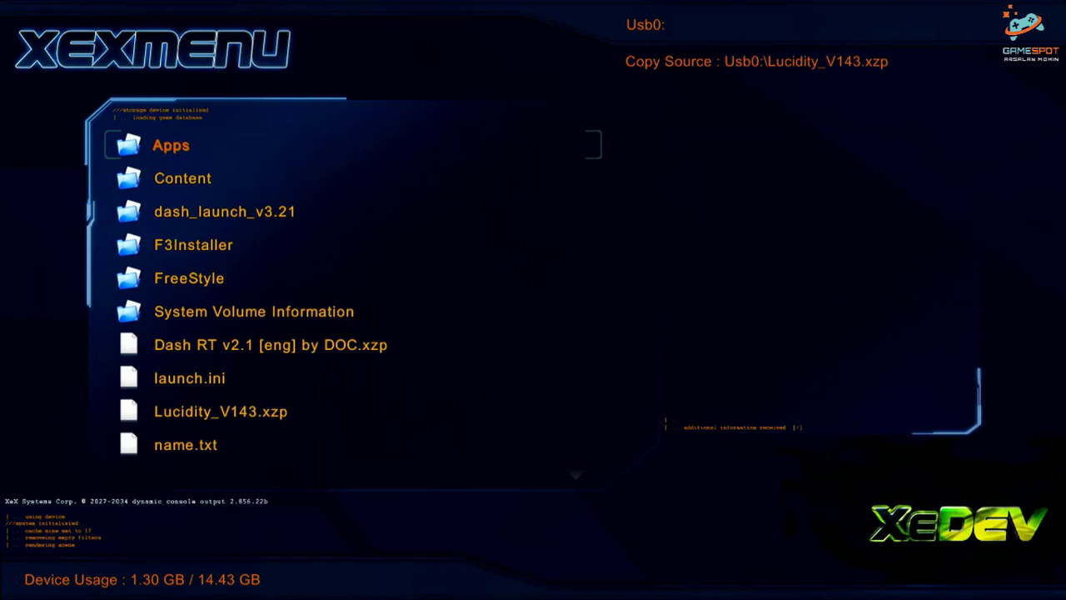
key("Down")
key("Down")
key("Down")
key("Down")
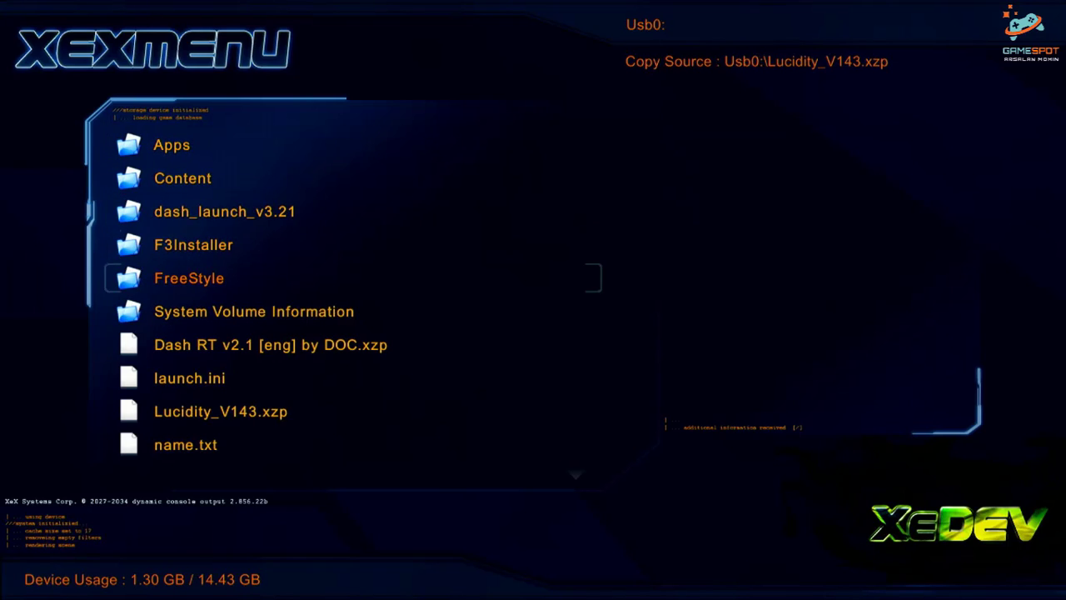
key("Down")
key("Down")
key("y")
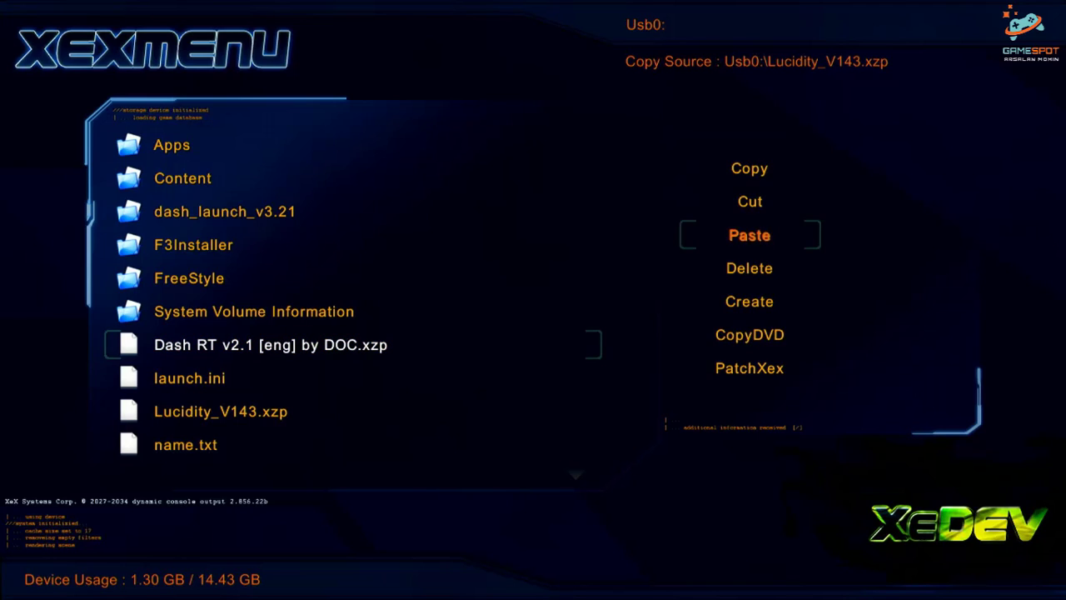
key("Up")
key("Up")
key("Return")
Paste the Dash RT skin into Usb0:\FreeStyle\Skins
key("Up")
key("Up")
key("Up")
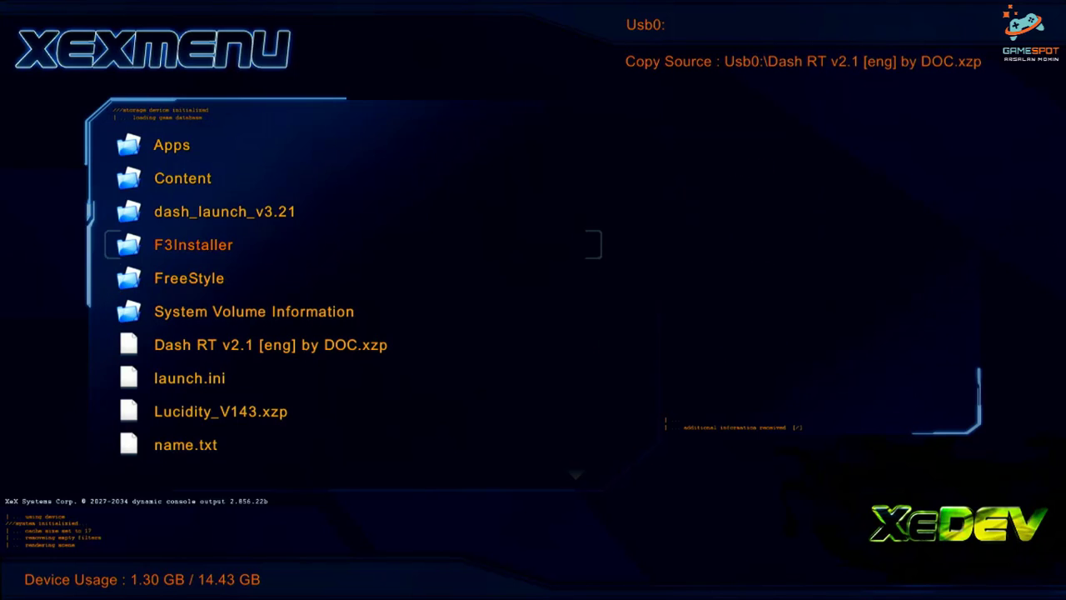
key("Down")
key("Return")
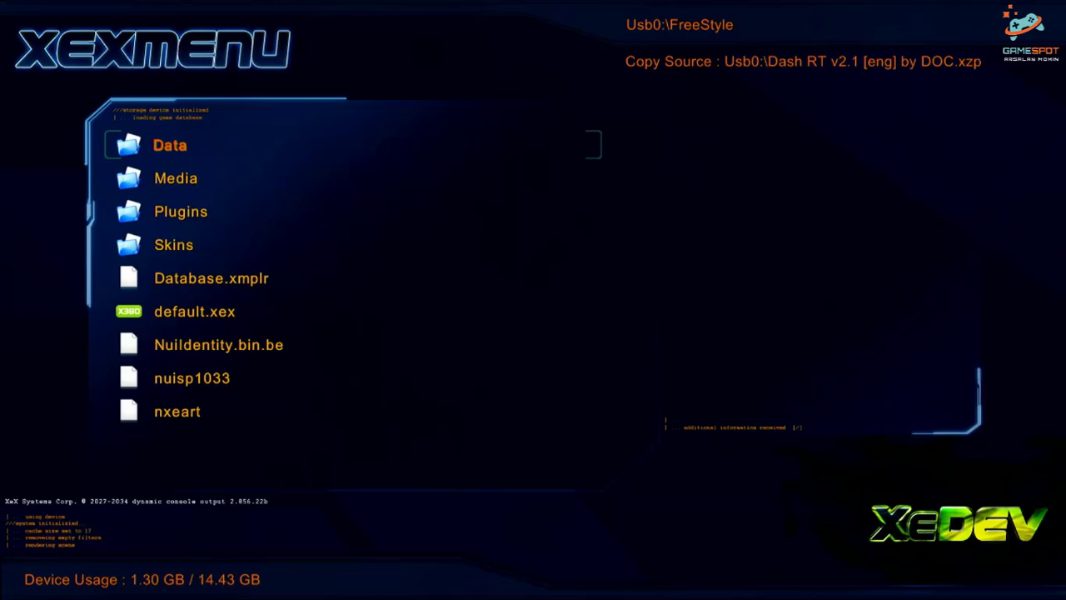
key("Down")
key("Down")
key("Down")
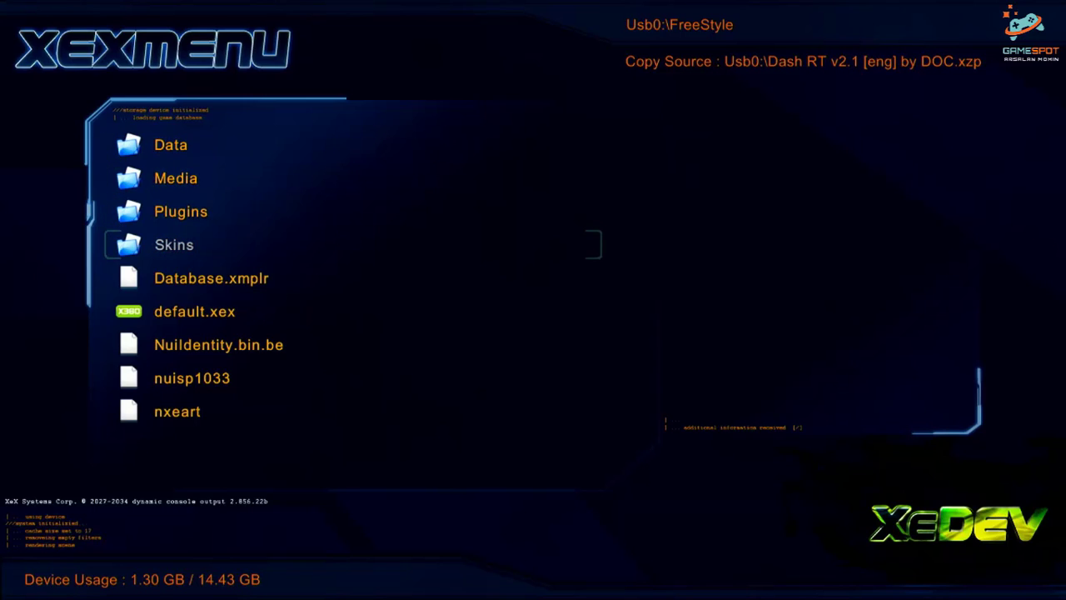
key("Return")
key("Down")
key("y")
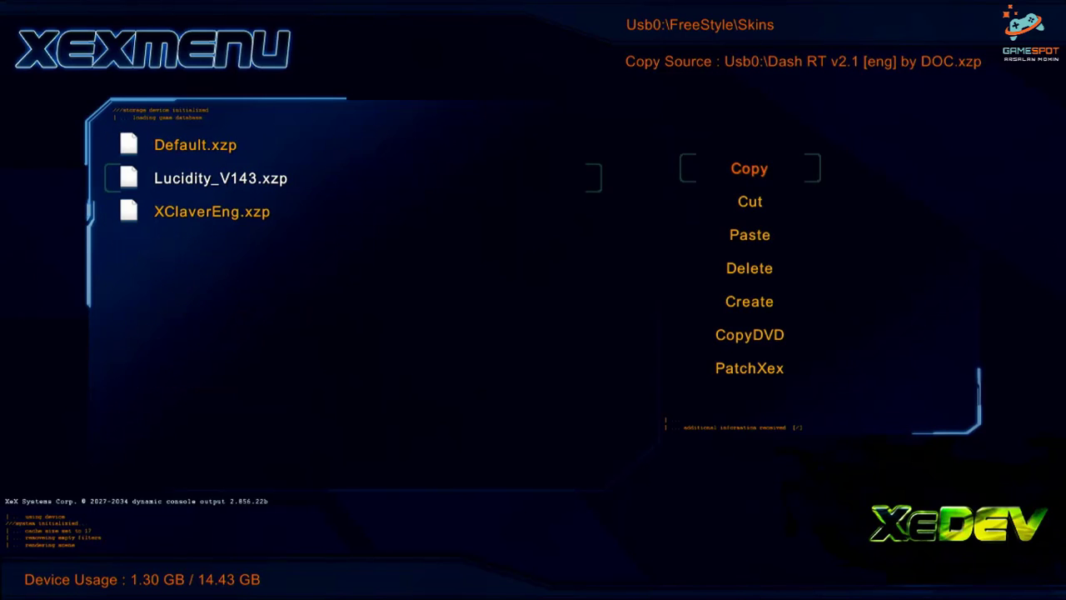
key("Down")
key("Down")
key("Down")
key("Up")
key("Return")
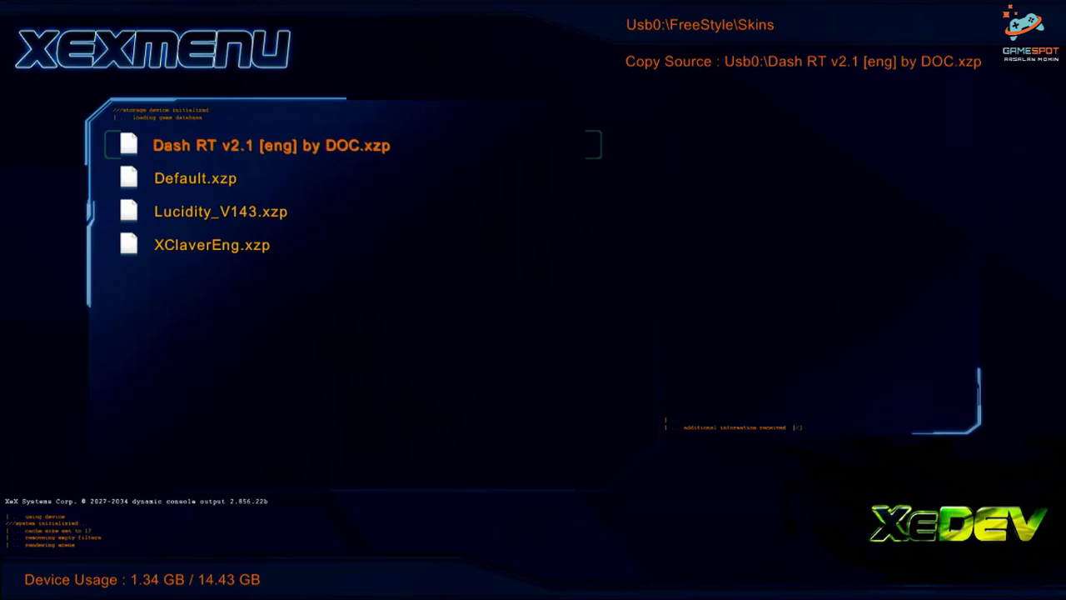
Check the three skin files in Skins, then return to the FreeStyle folder
left_click(221, 212)
left_click(211, 245)
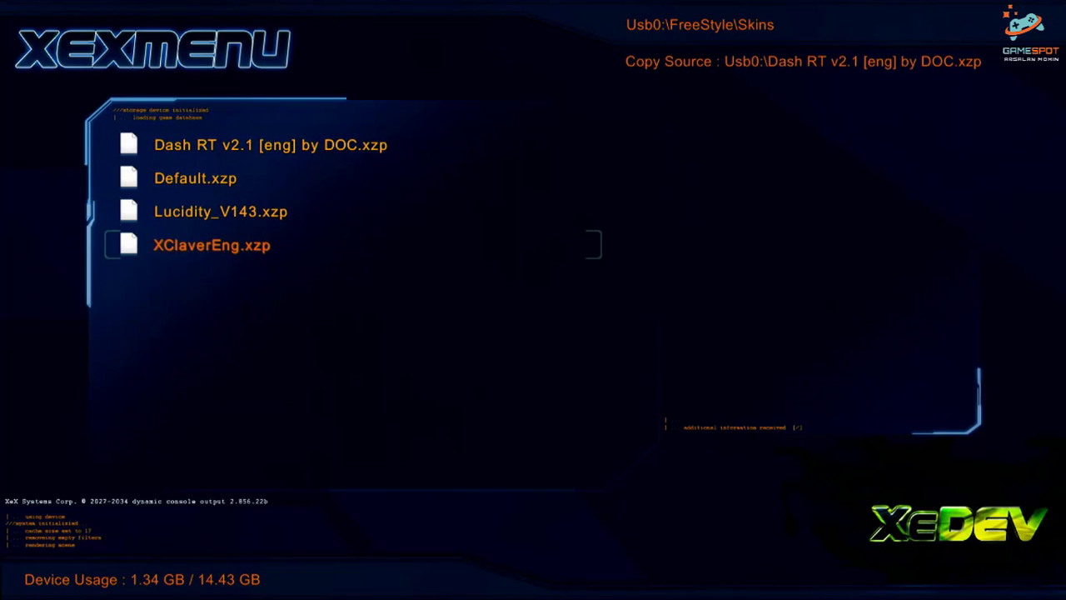
left_click(195, 179)
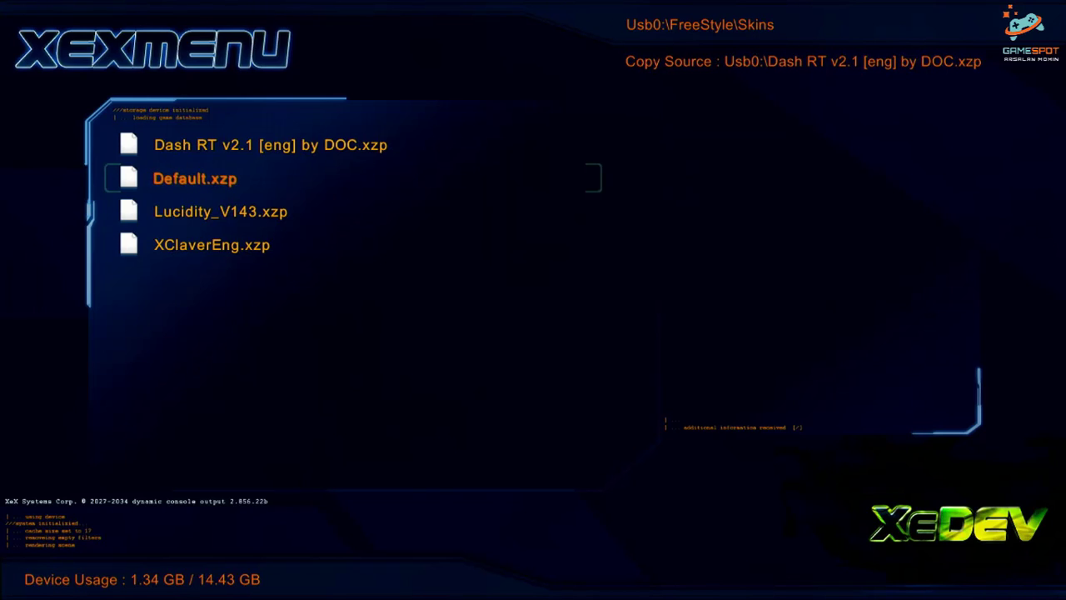
key("BackSpace")
key("BackSpace")
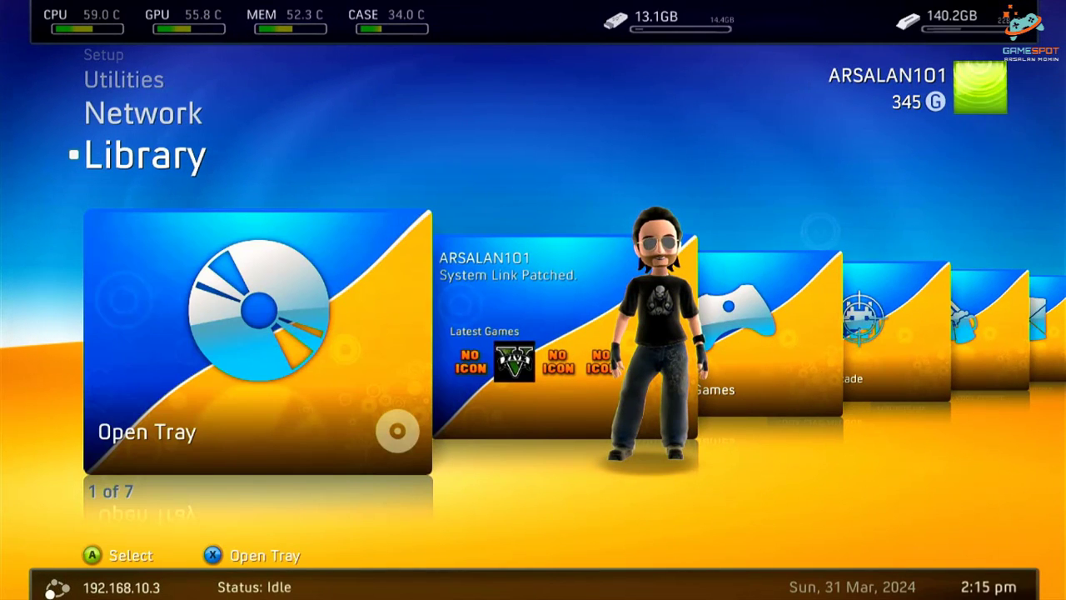
Move up the dashboard menu to Setup and across to the Skins tile
key("Up")
key("Up")
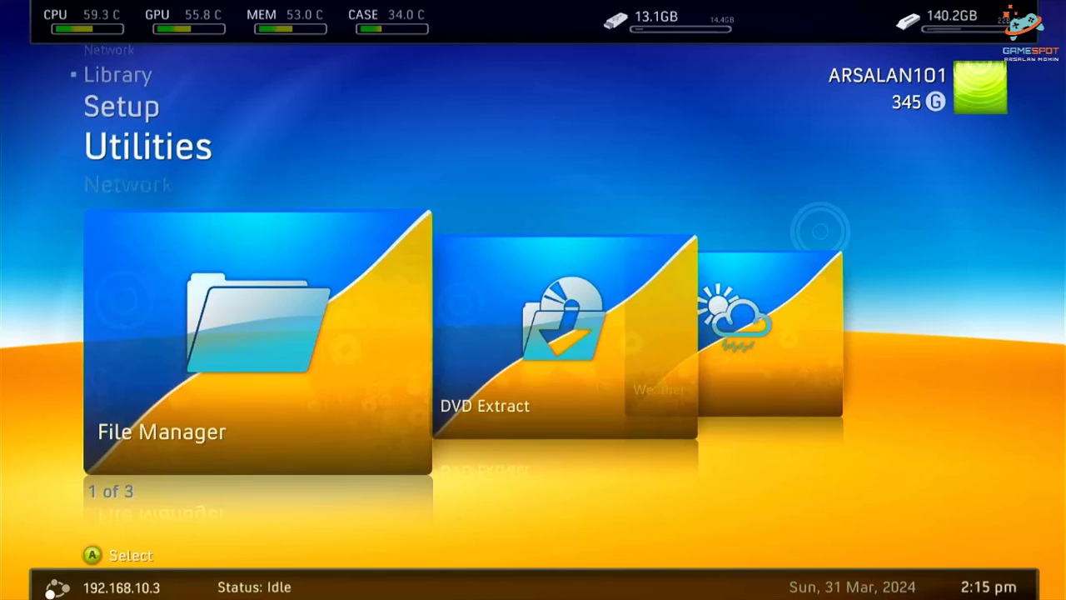
key("Up")
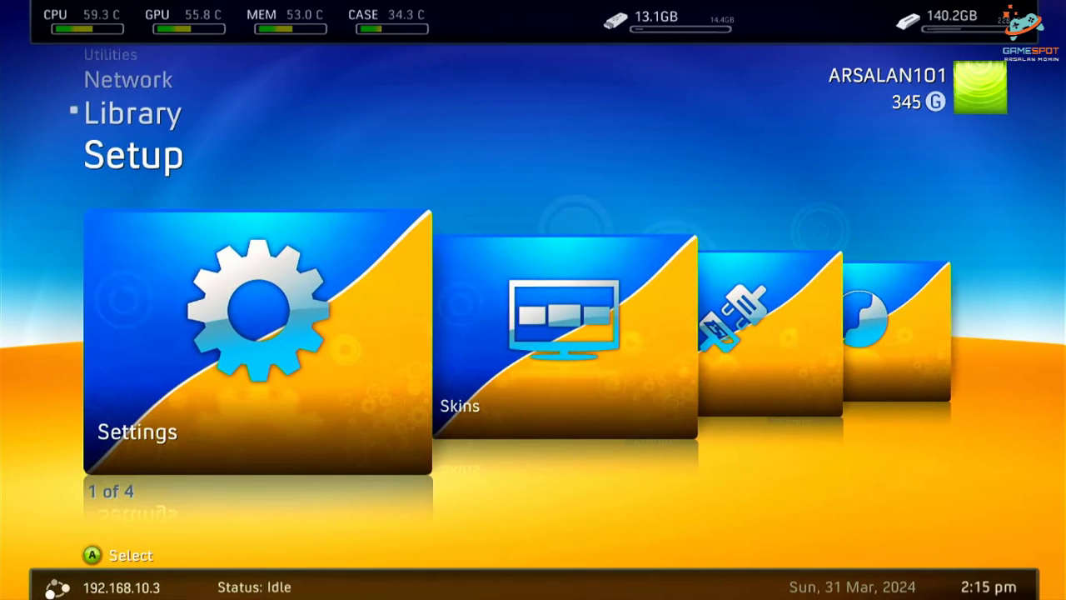
key("Right")
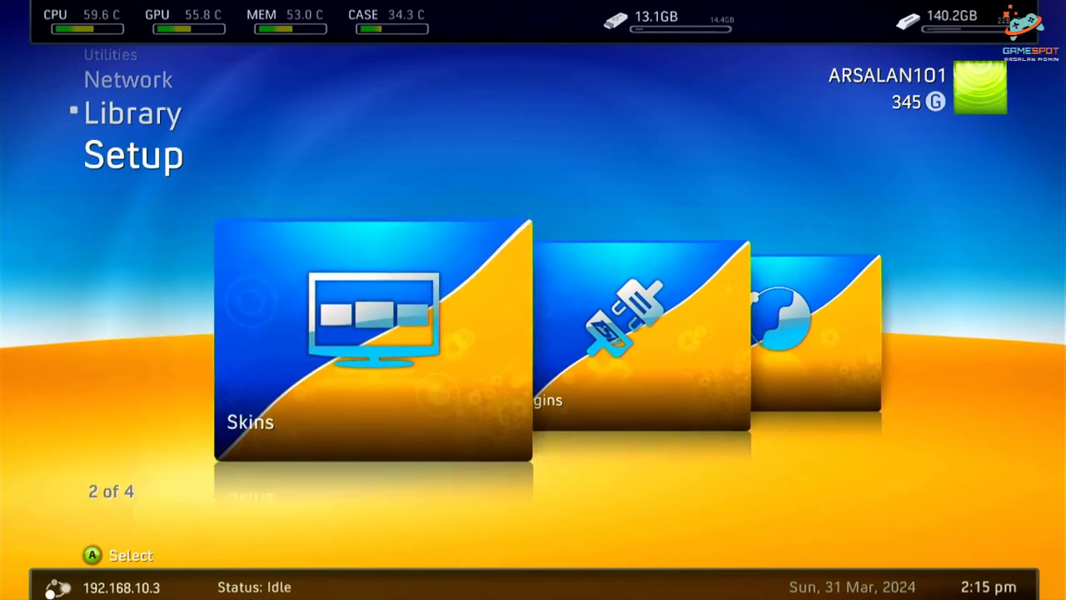
Preview the installed skins, select Dash RT as the active skin, and leave the list to apply it
key("Return")
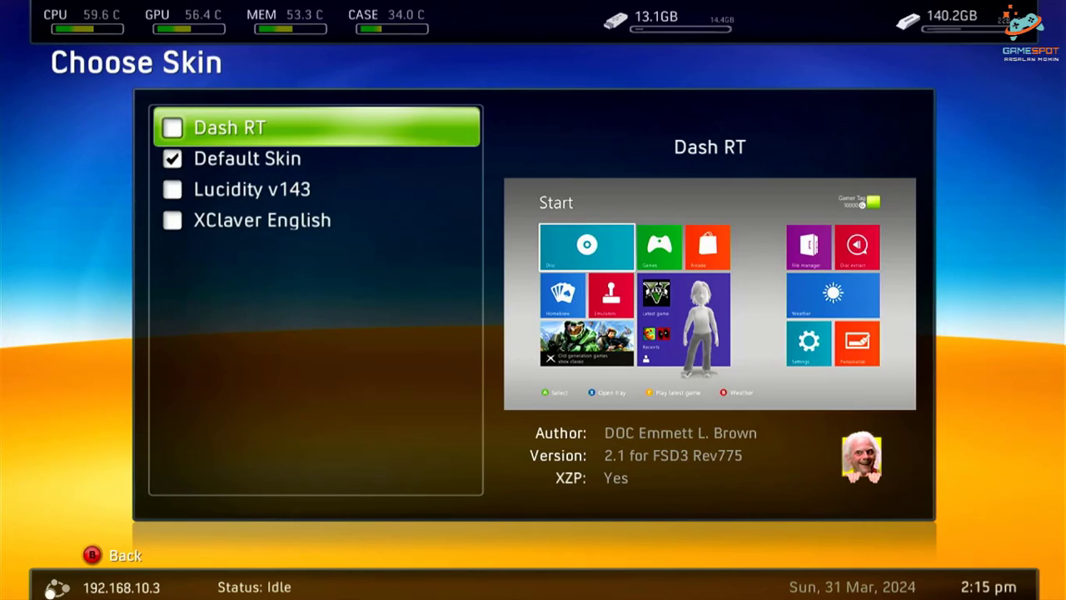
key("Down")
key("Down")
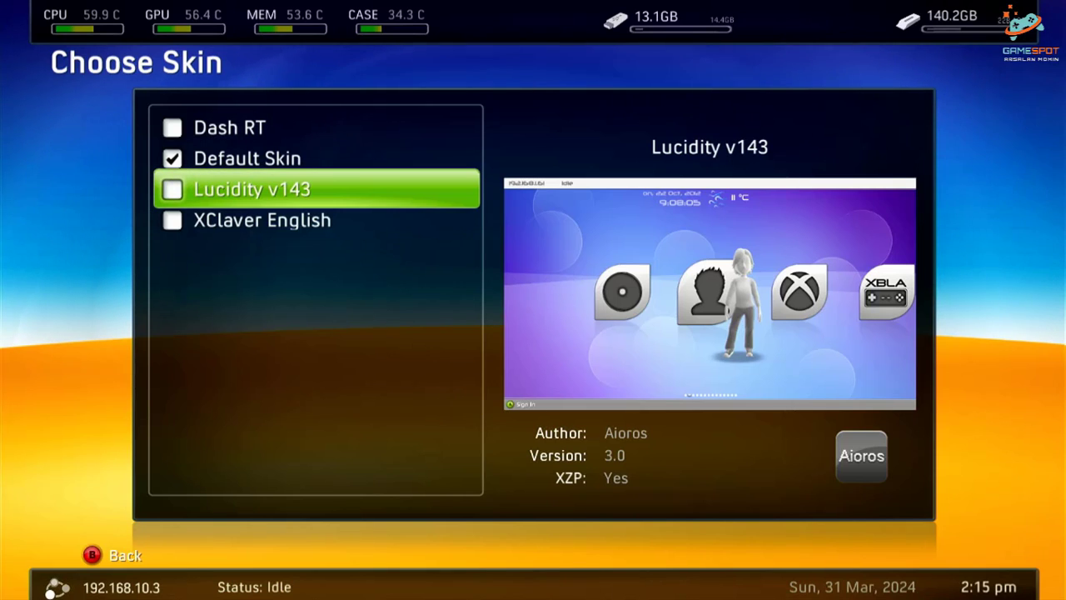
key("Down")
key("Up")
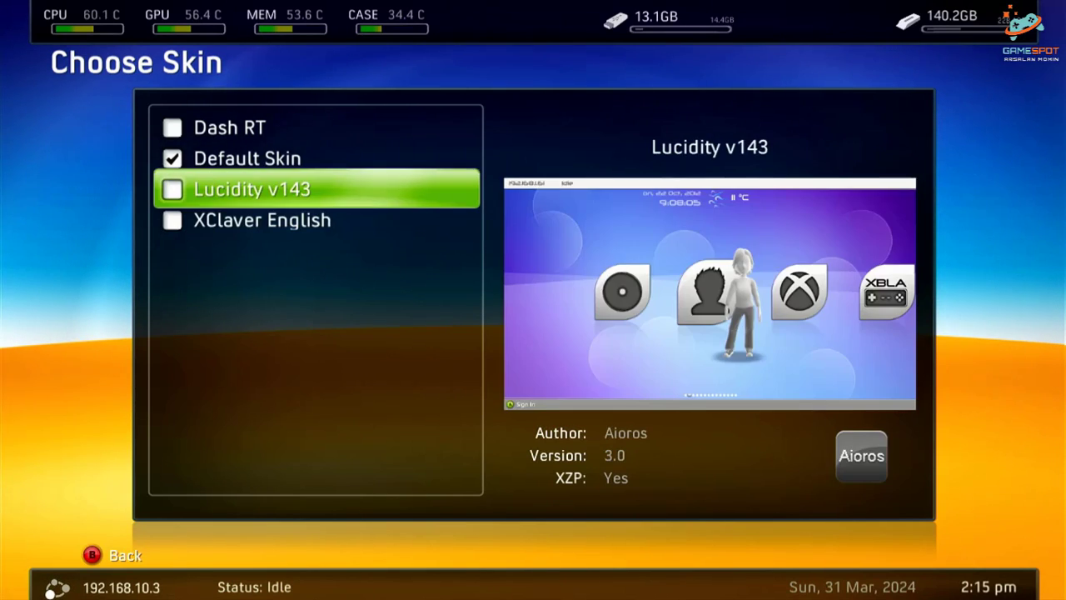
key("Up")
key("Up")
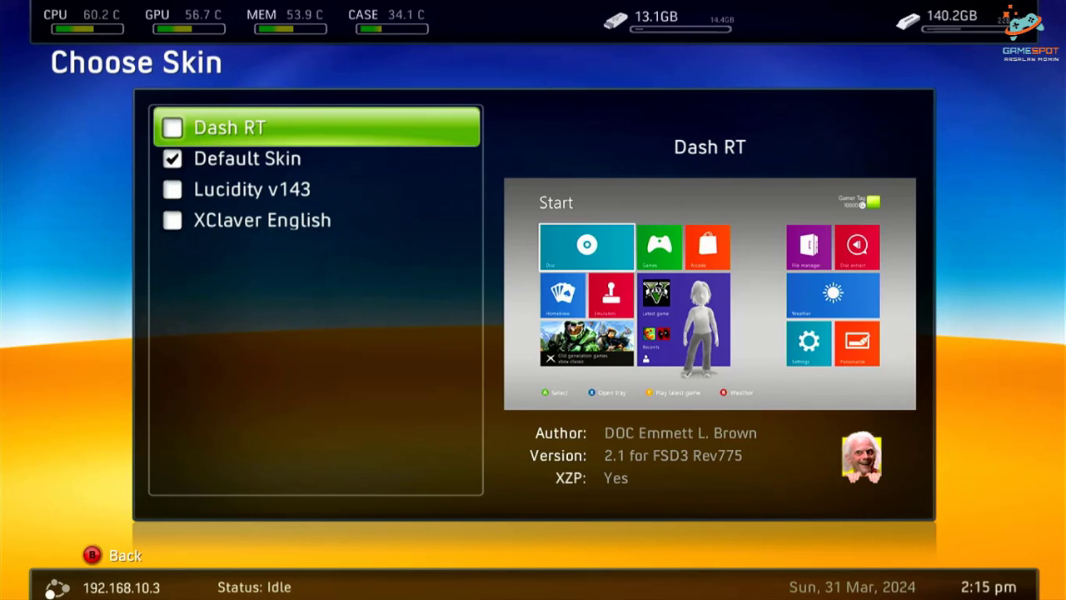
key("Return")
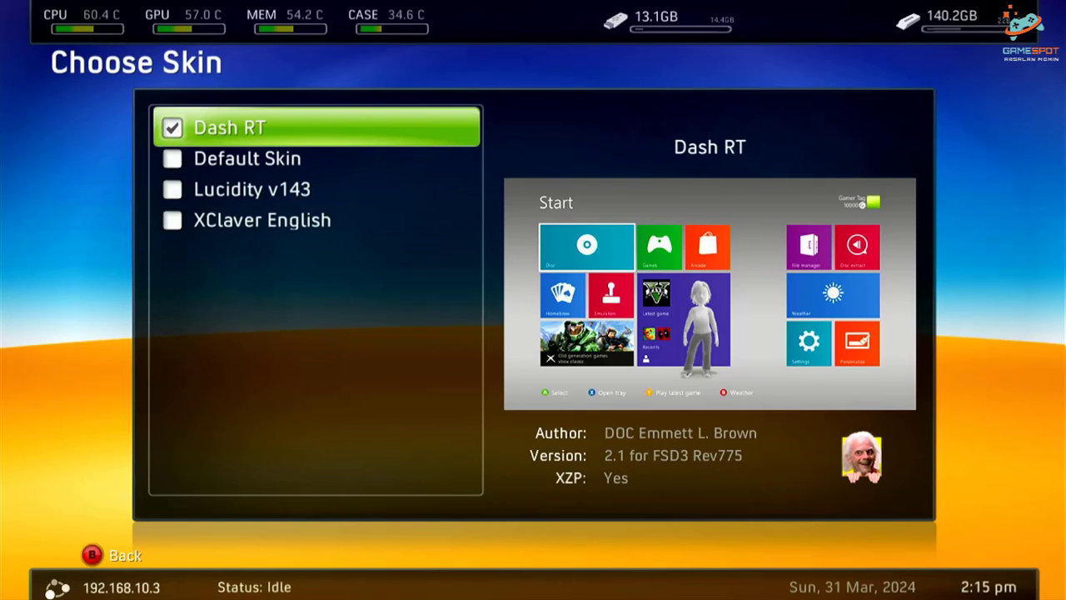
key("Escape")
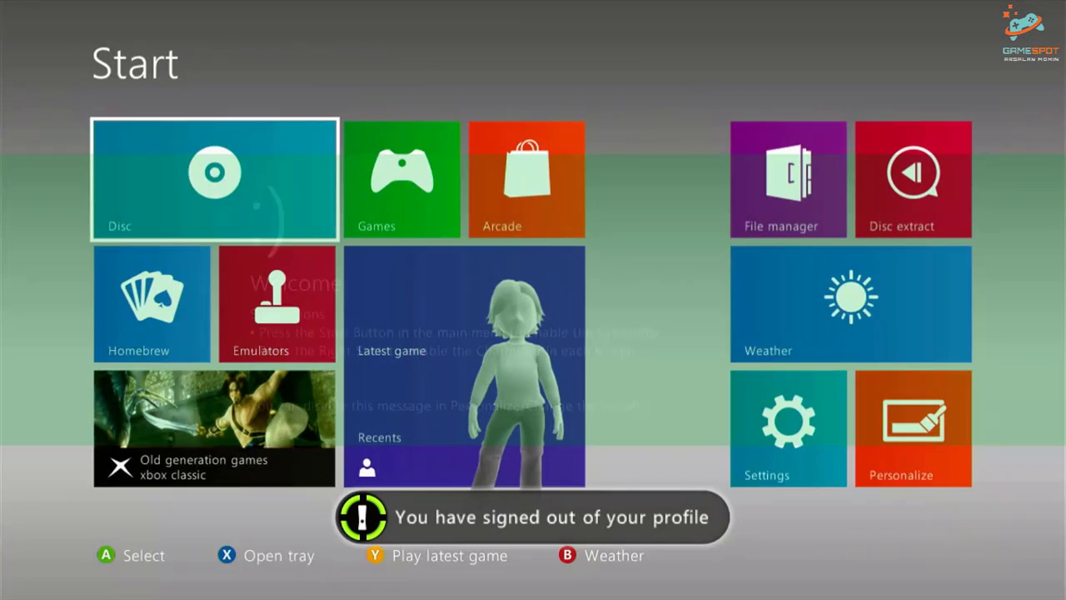
Browse the game covers in the Xbox games library, then return to the Start screen
key("Right")
key("Right")
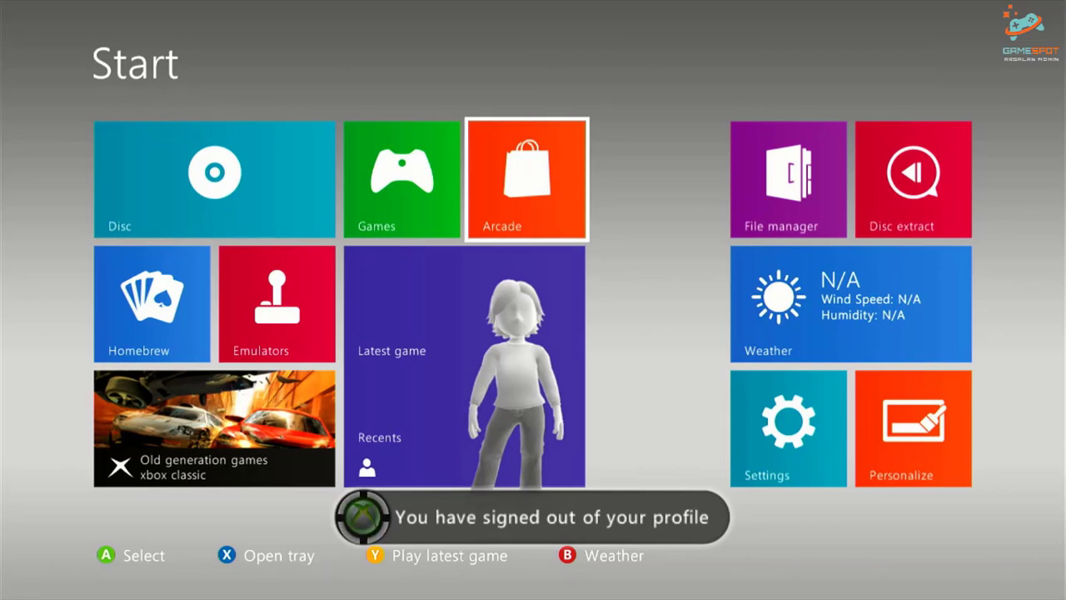
key("Left")
key("Return")
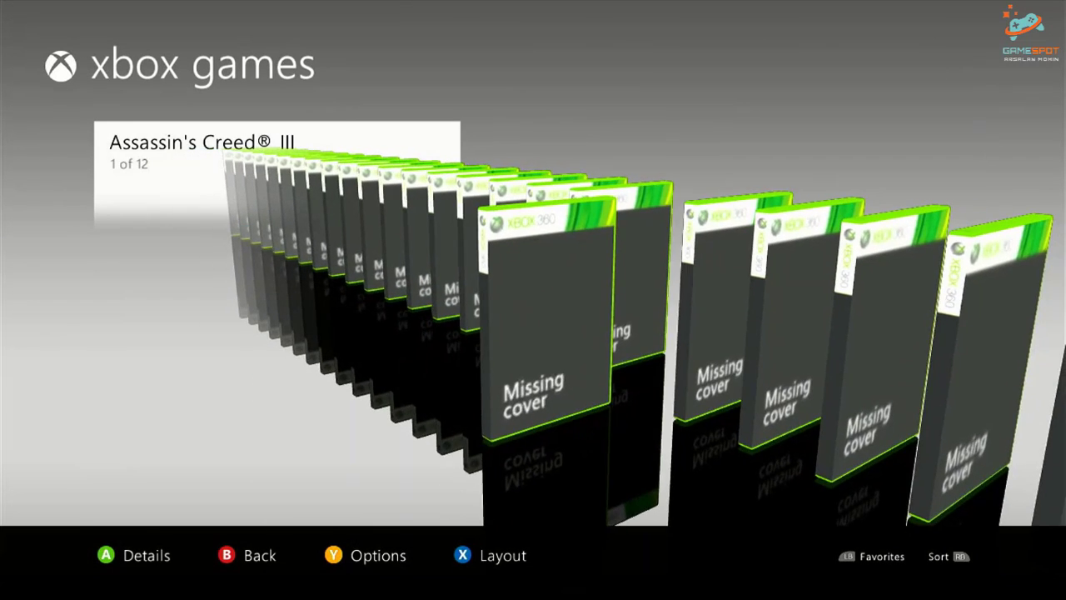
key("Right")
key("Right")
key("Right")
key("Right")
key("Right")
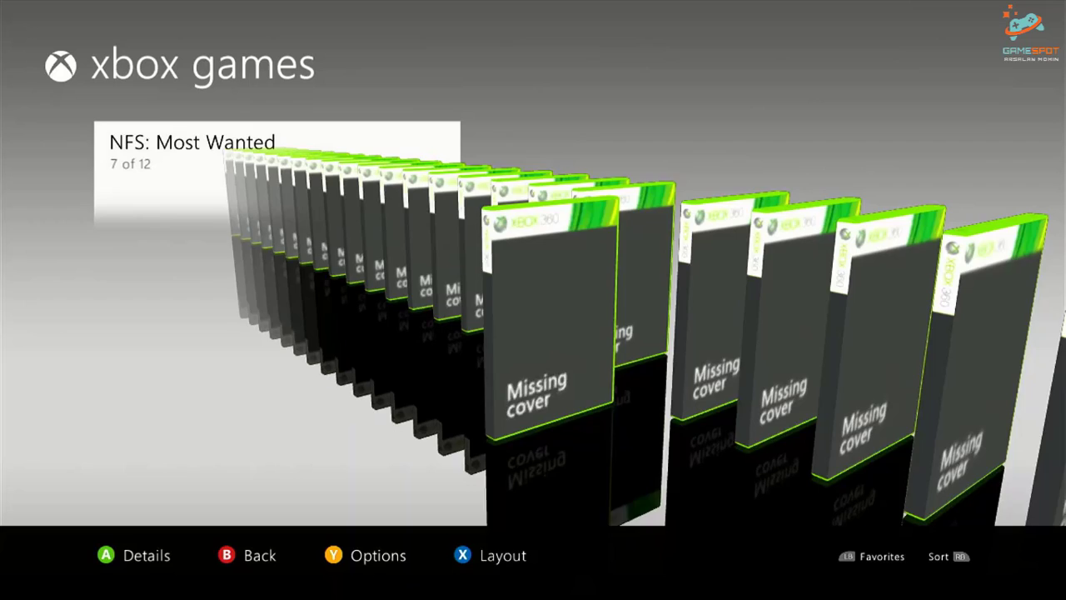
key("Right")
key("Escape")
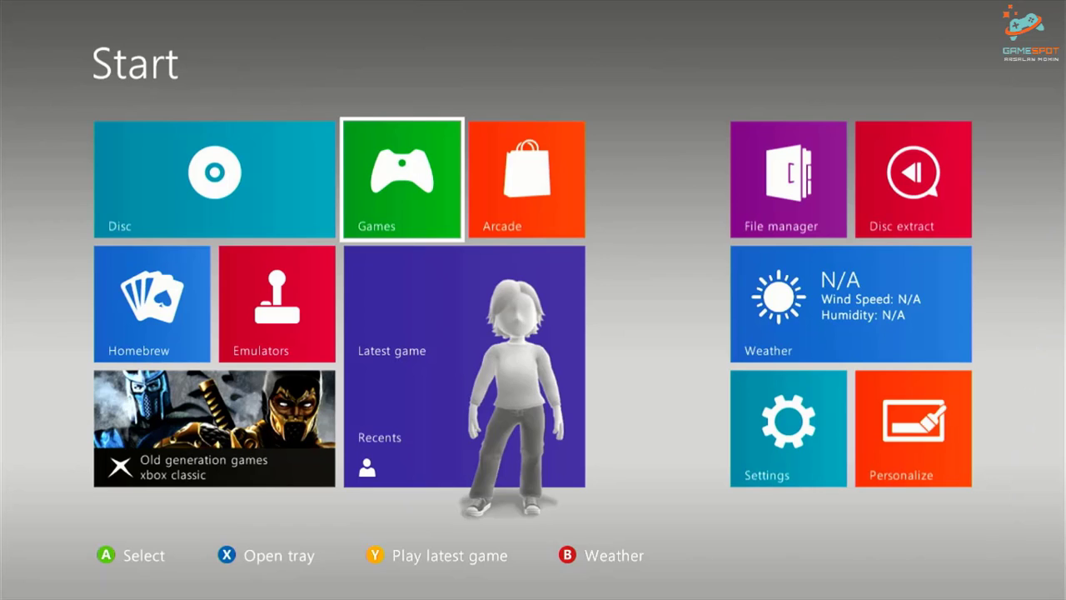
key("Right")
key("Right")
key("Right")
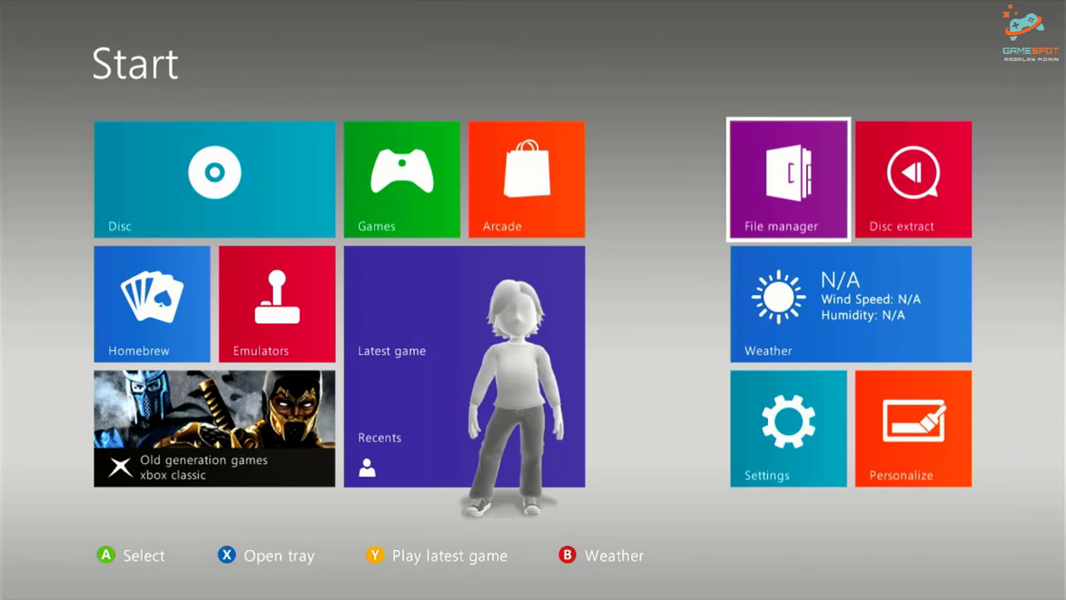
View the Content and System settings categories, then open the Personalize skin list
key("Down")
key("Down")
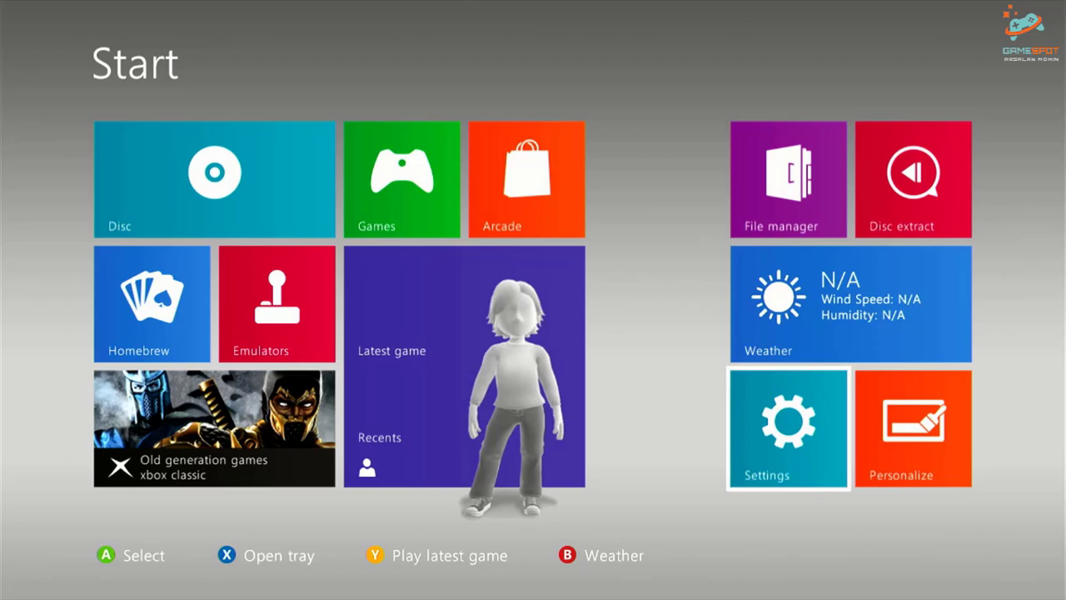
key("Up")
key("Up")
key("Down")
key("Down")
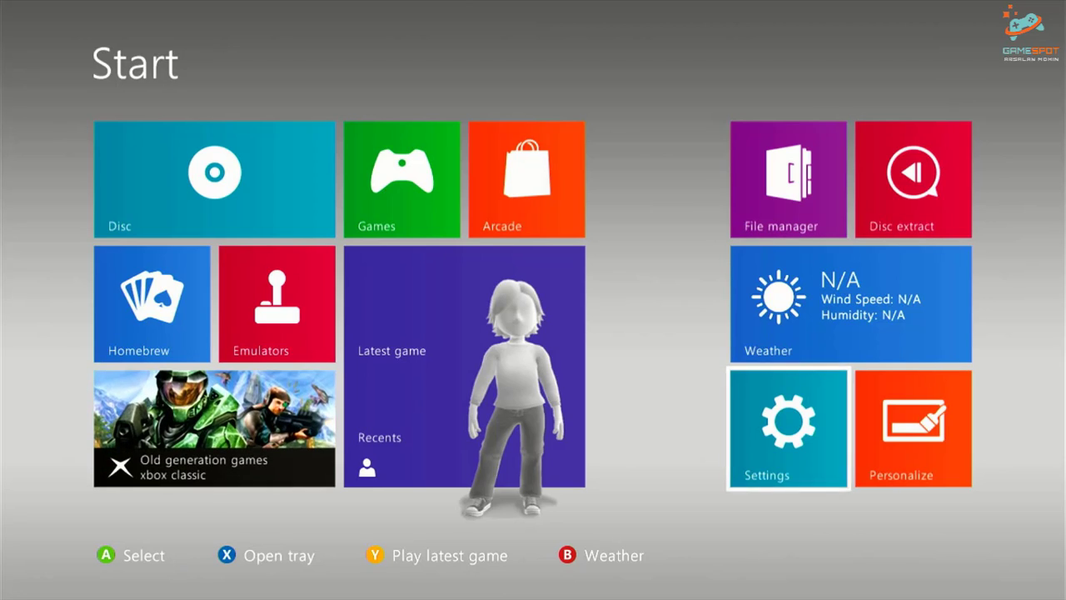
key("Return")
key("Down")
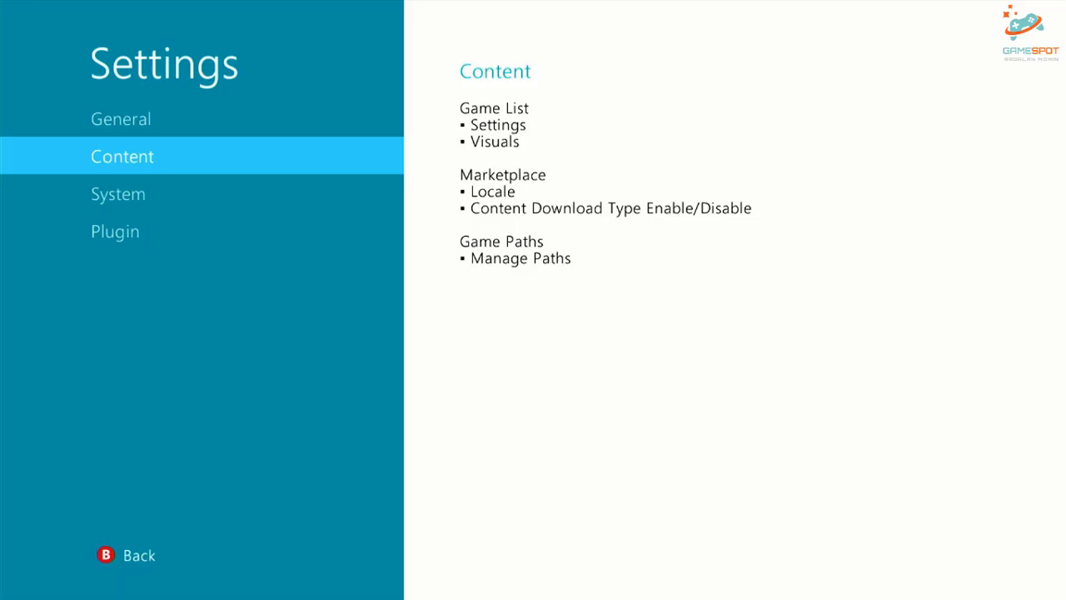
key("Down")
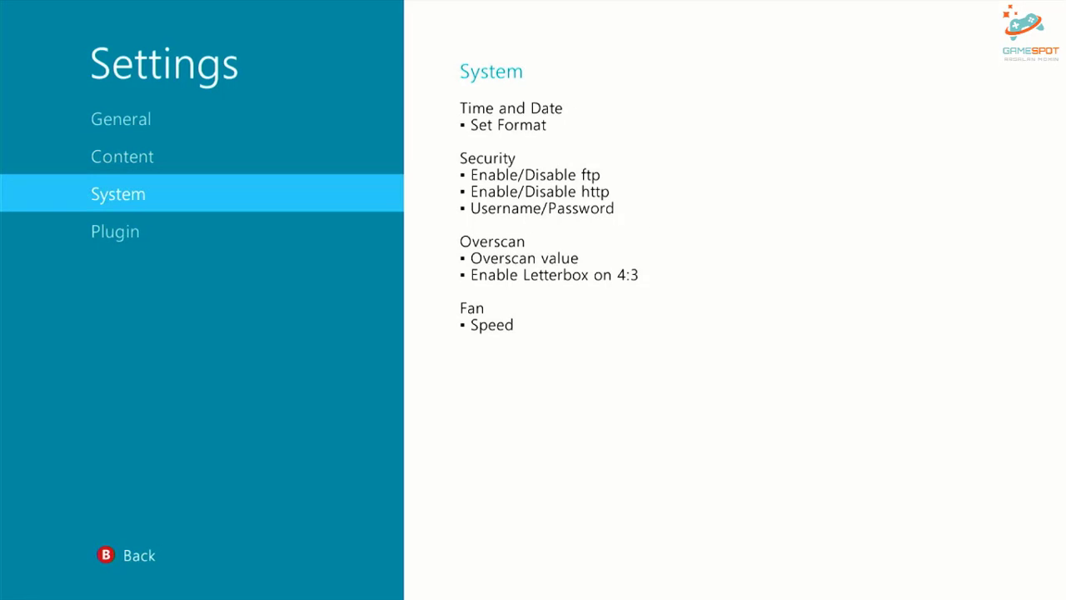
key("Escape")
key("Right")
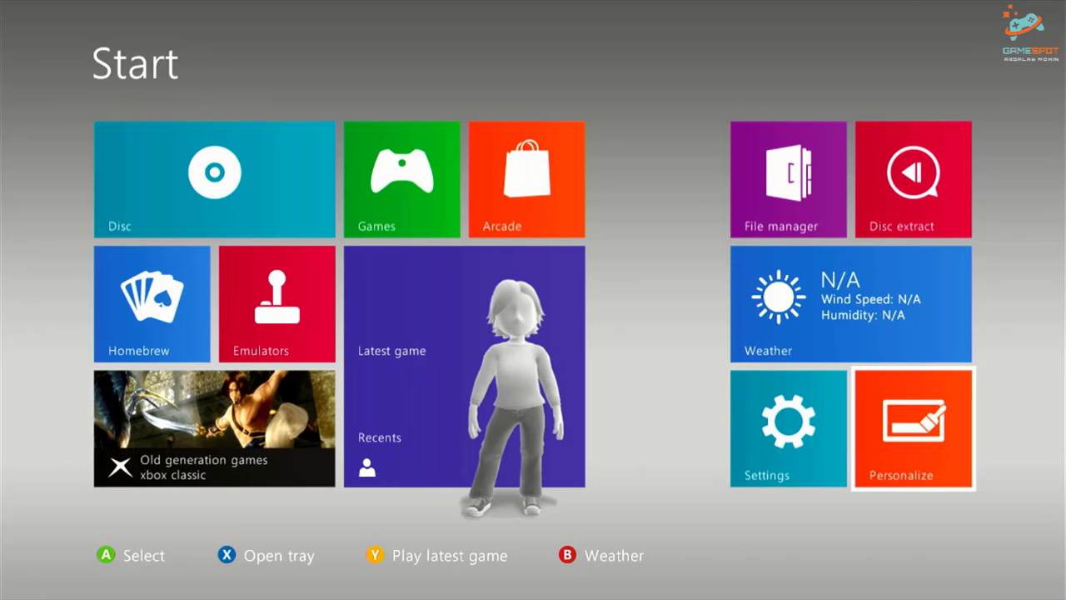
key("Return")
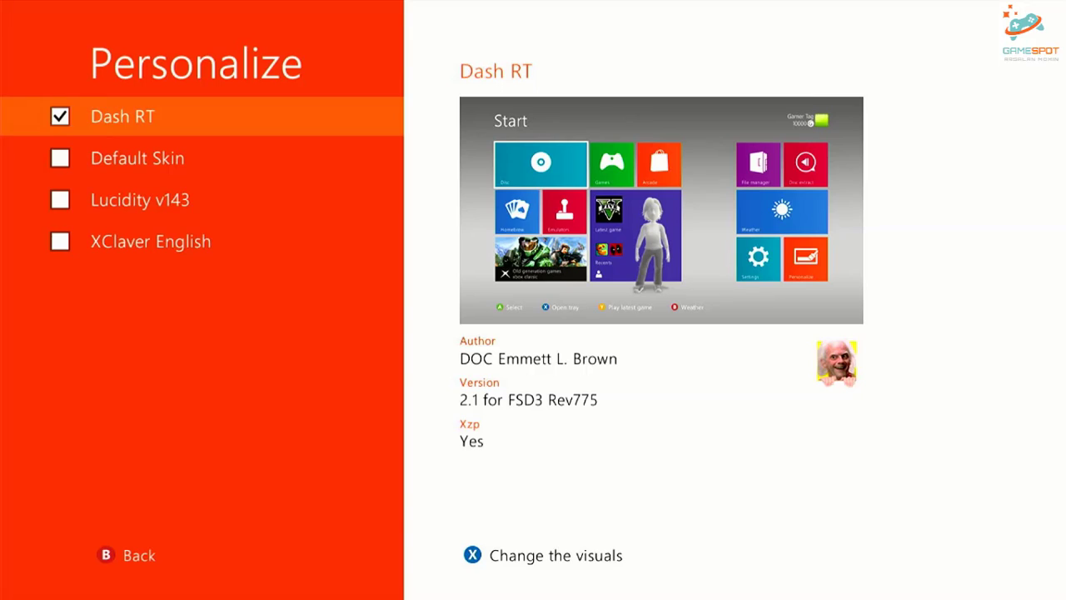
Move down the Personalize list to the Default Skin entry
key("Down")
key("Down")
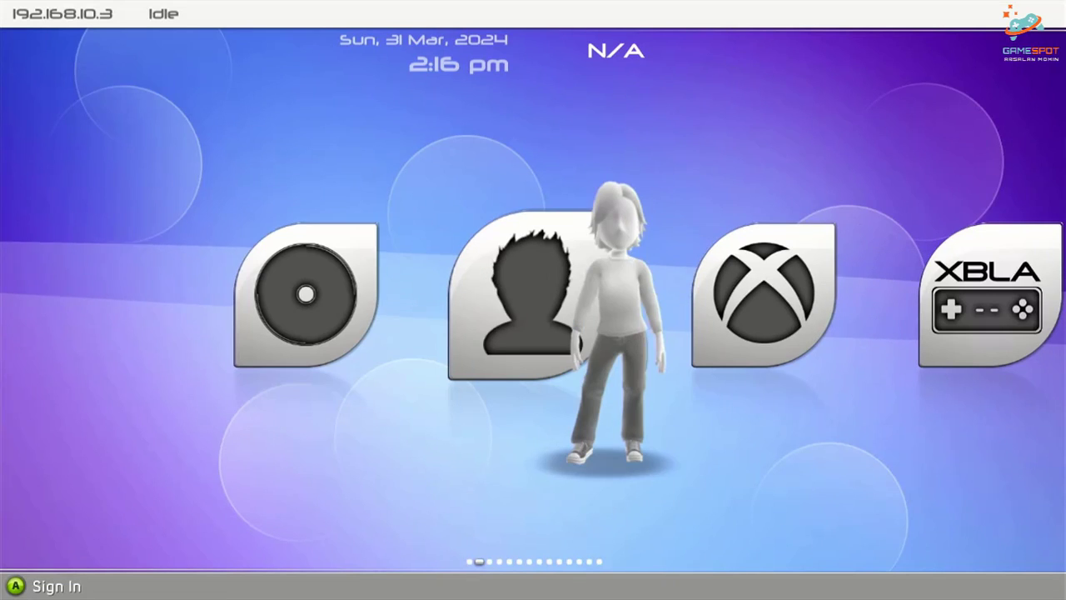
key("Right")
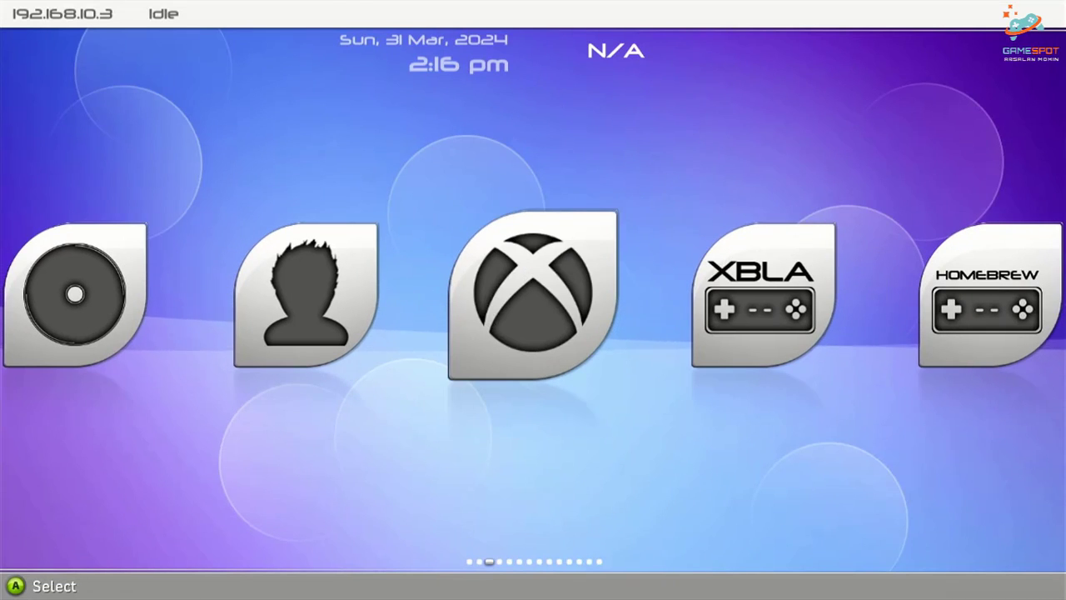
key("Right")
key("Right")
key("Right")
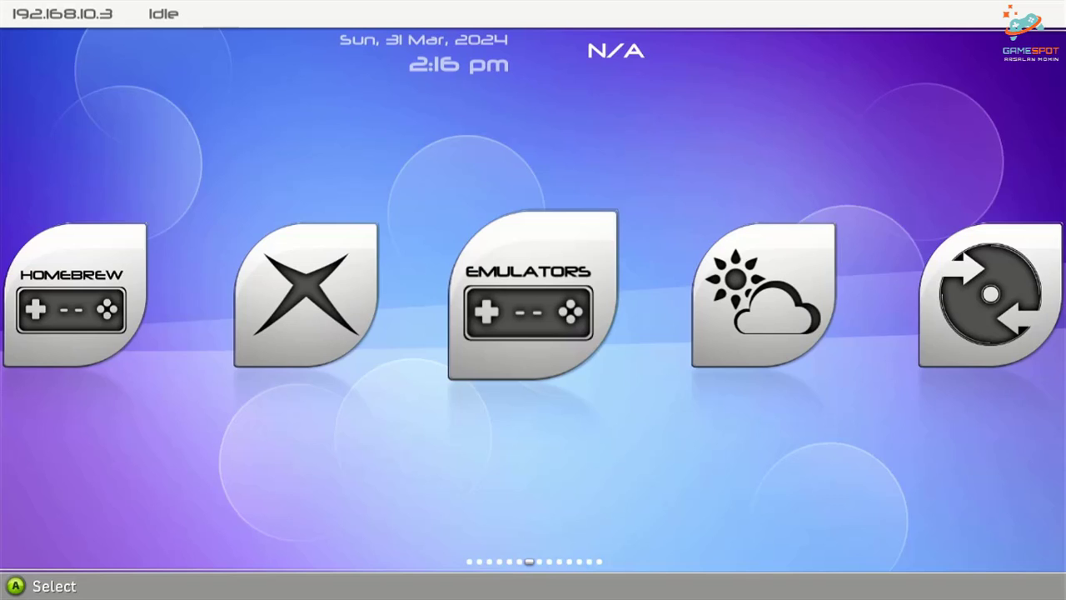
key("Right")
key("Right")
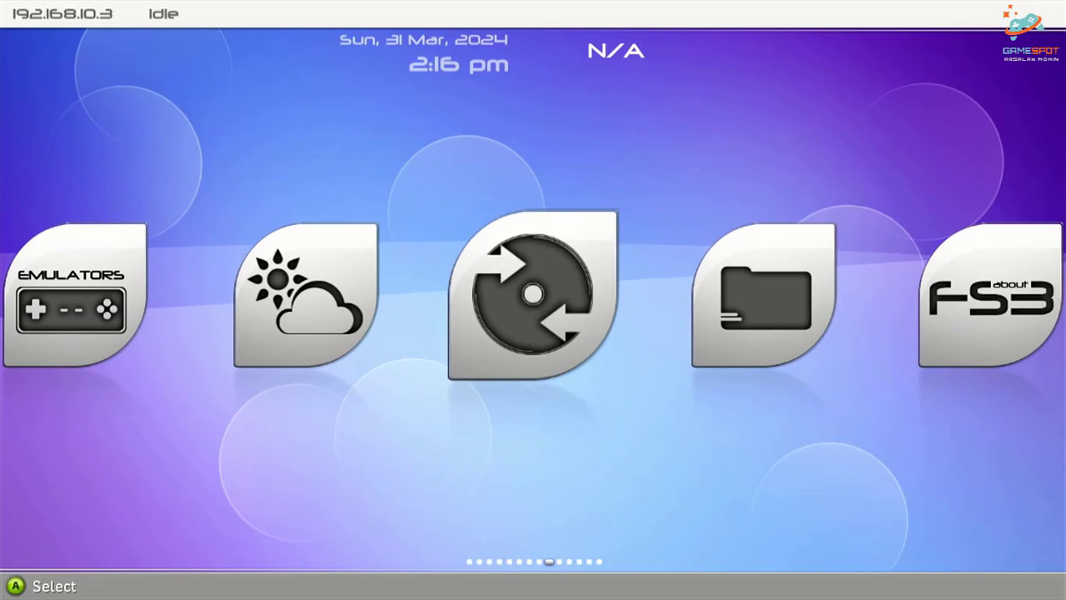
key("Return")
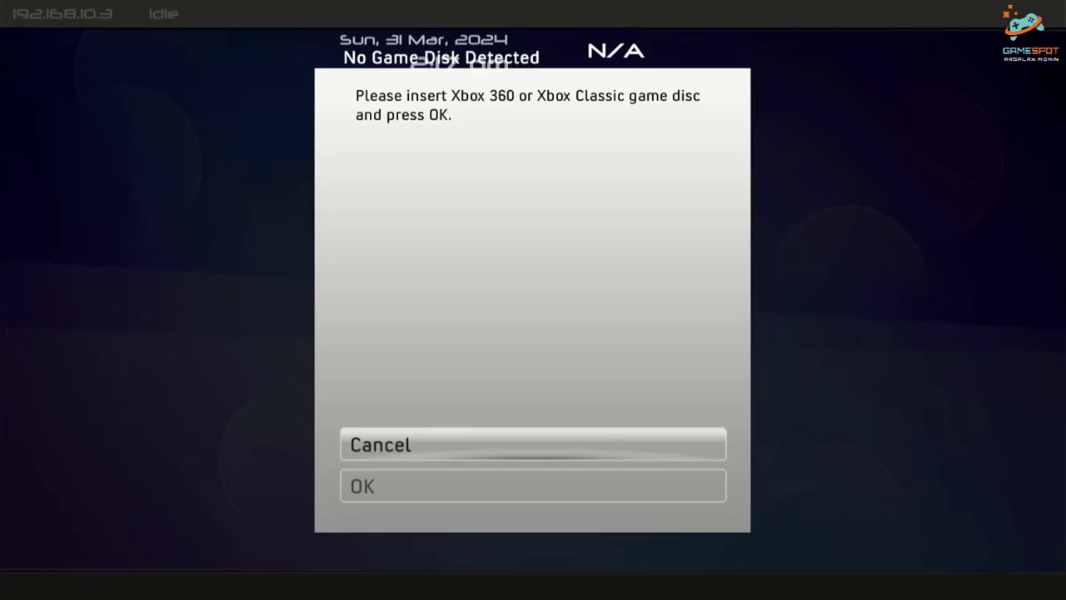
key("Return")
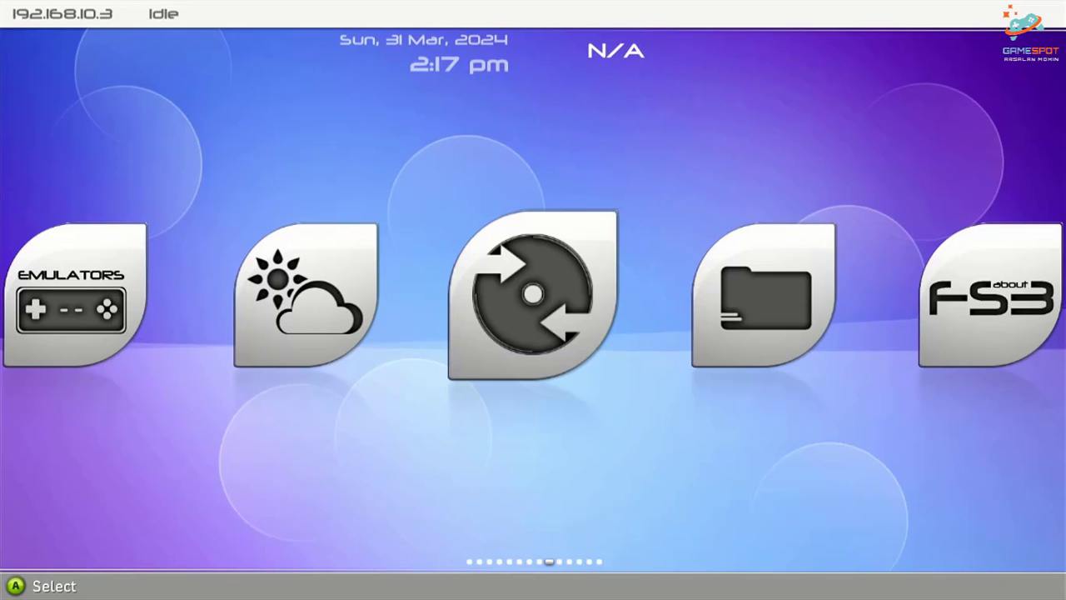
key("Right")
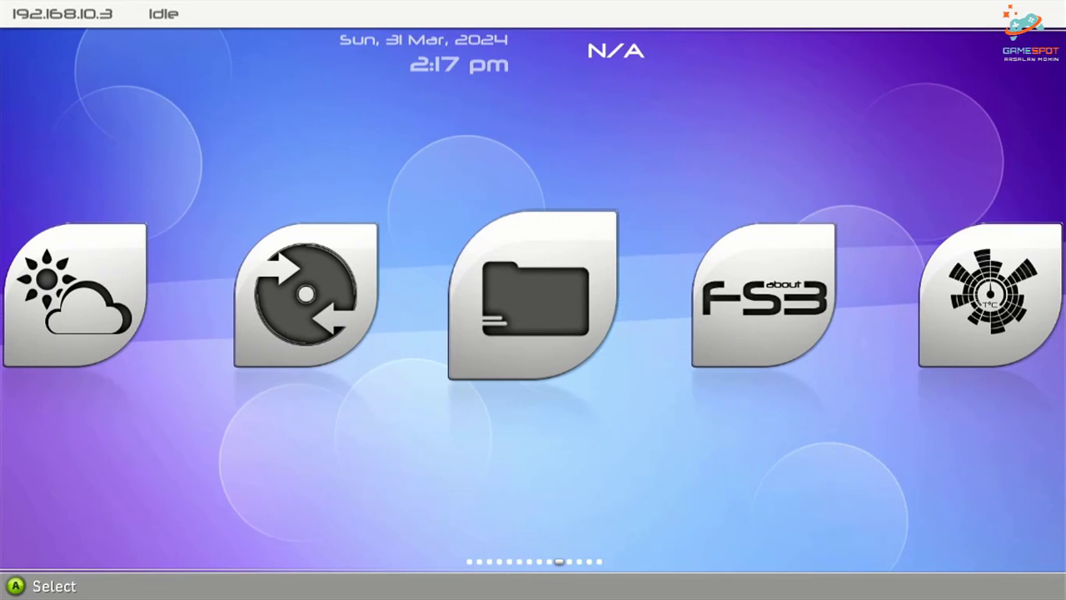
key("Right")
key("Right")
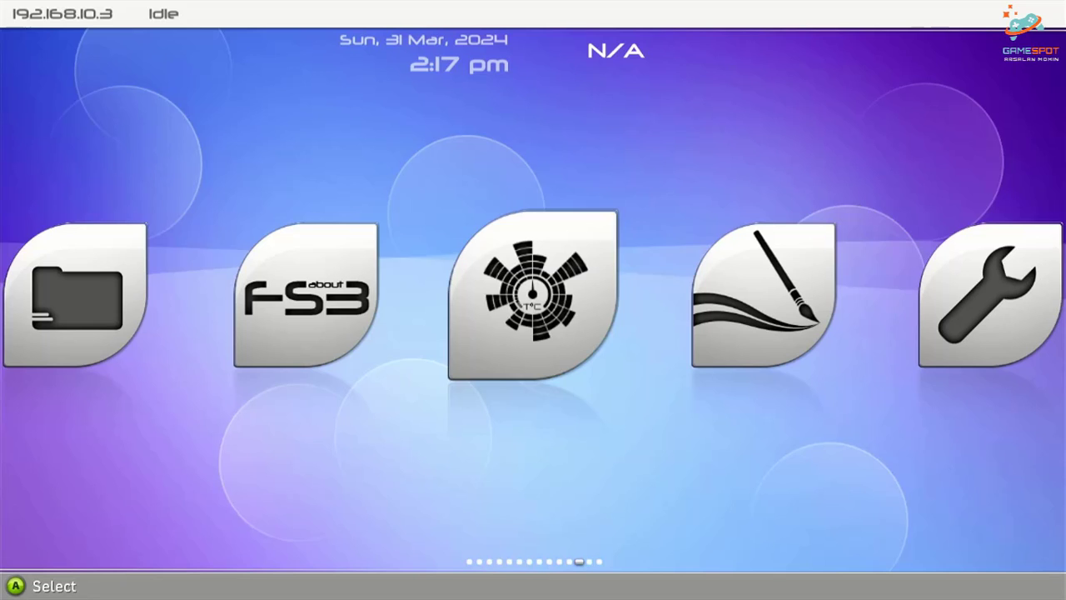
key("Right")
key("Left")
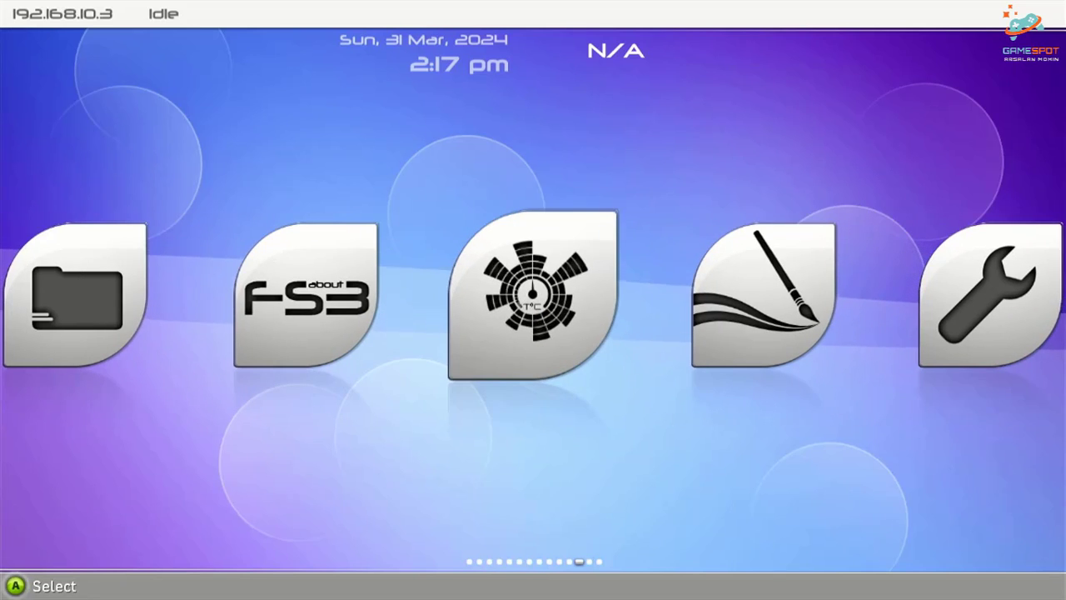
key("Return")
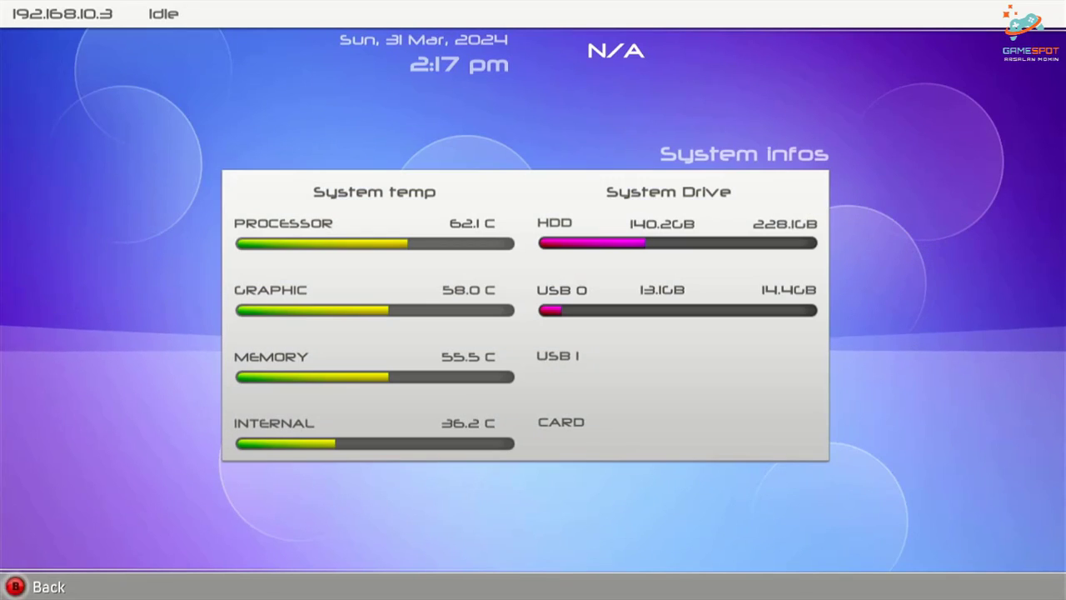
key("Escape")
key("Right")
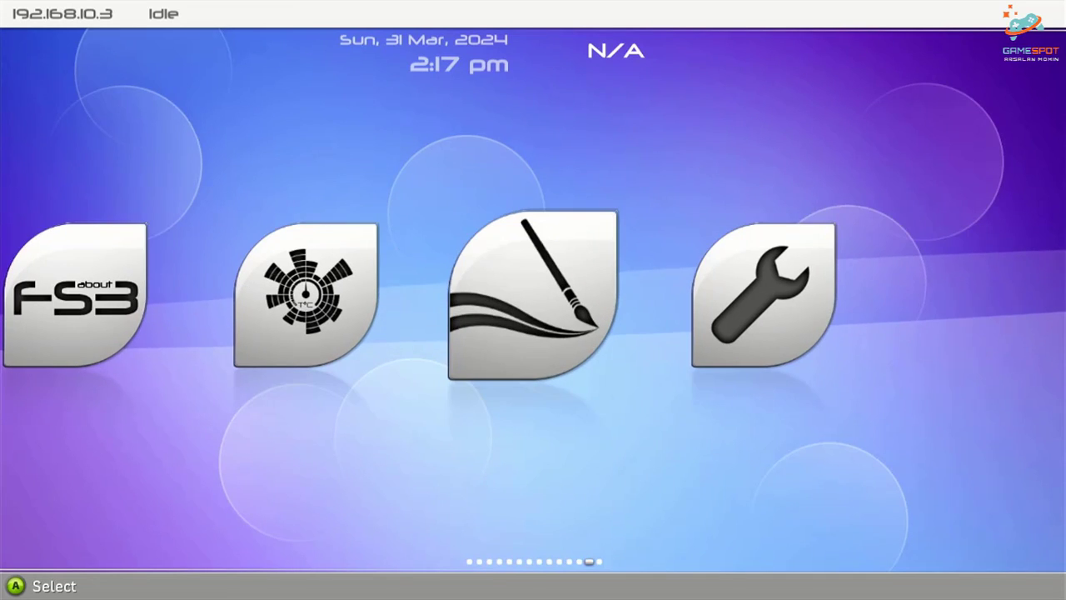
key("Right")
key("Return")
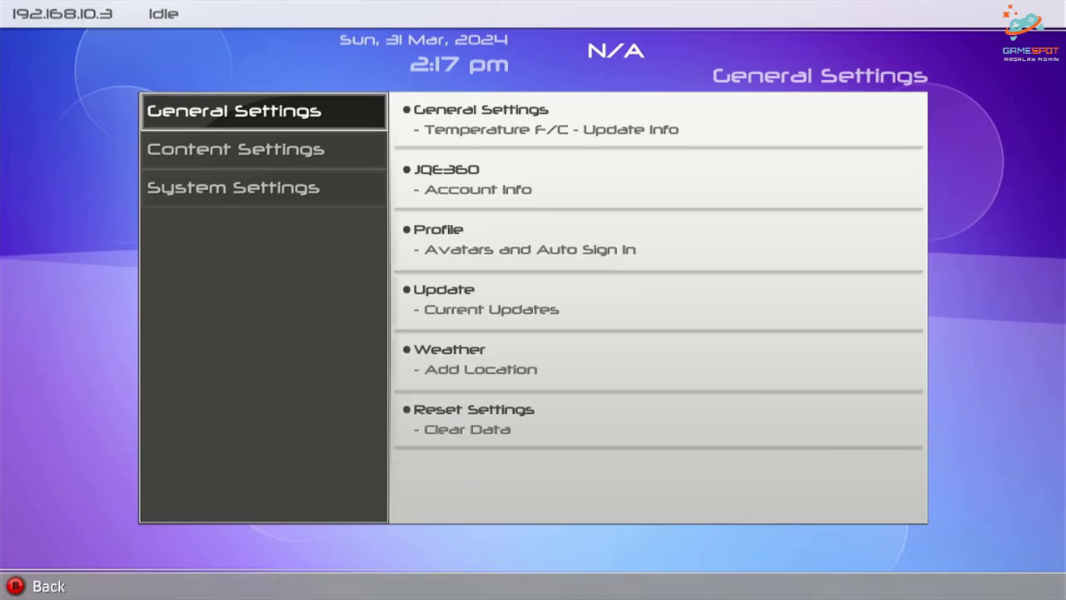
key("Down")
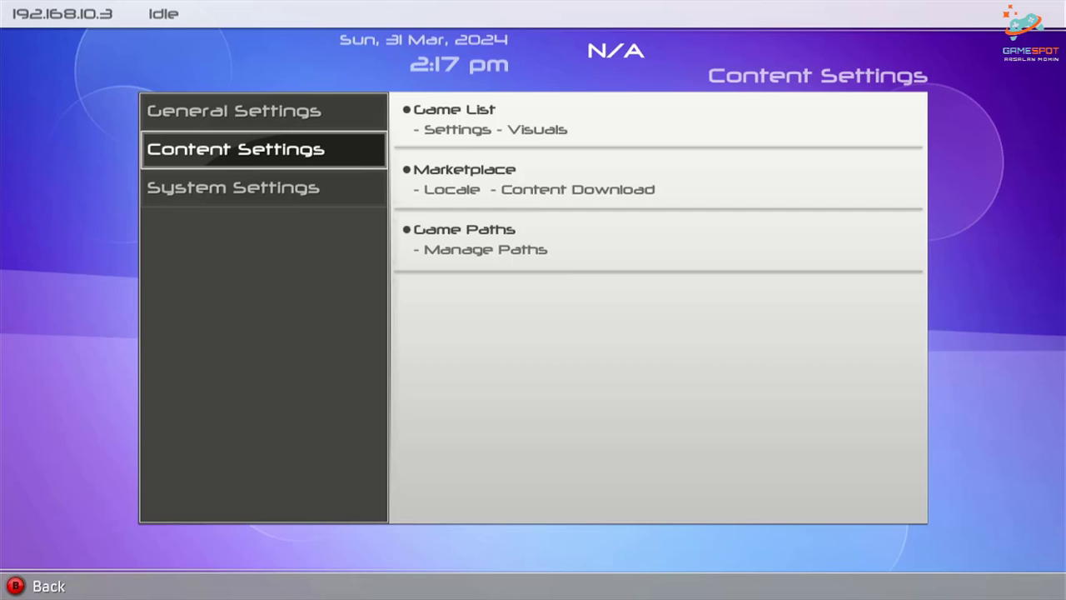
key("Escape")
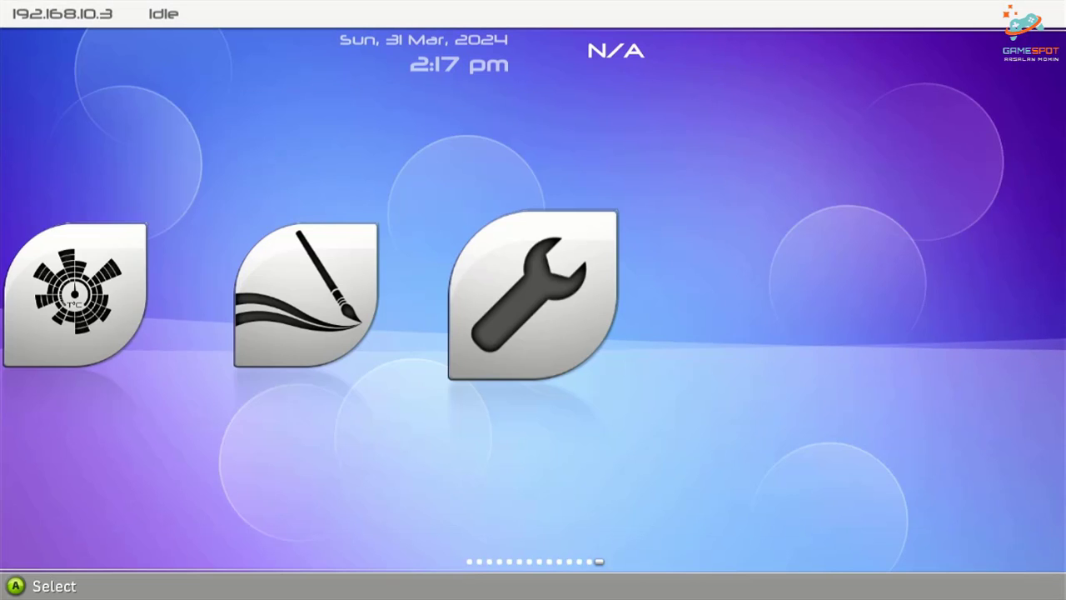
key("Left")
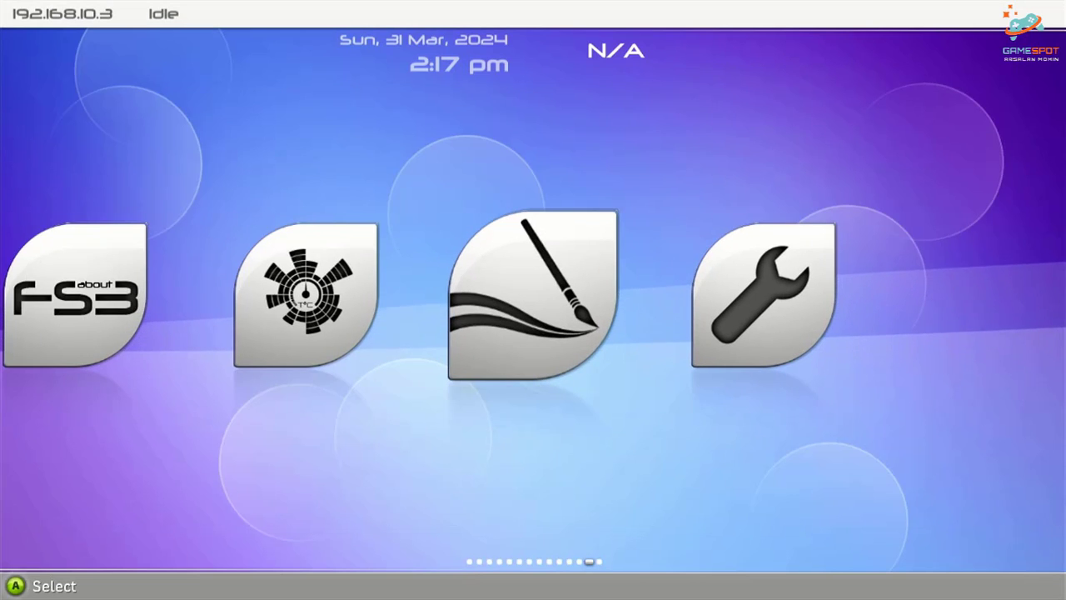
Pick XClaver English from the Choose skin list and apply it
key("Return")
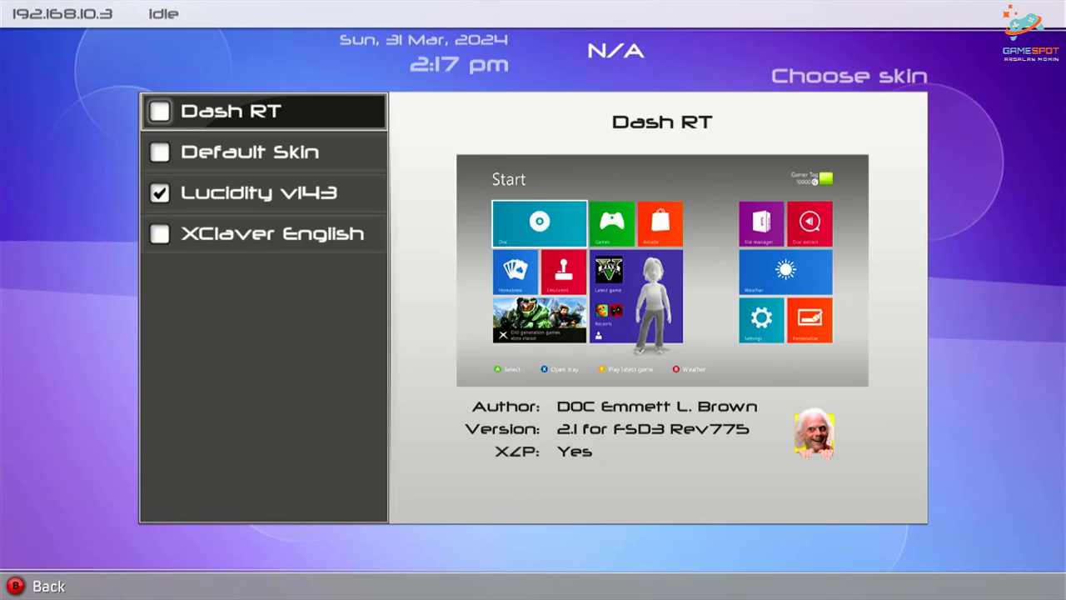
key("Down")
key("Down")
key("Down")
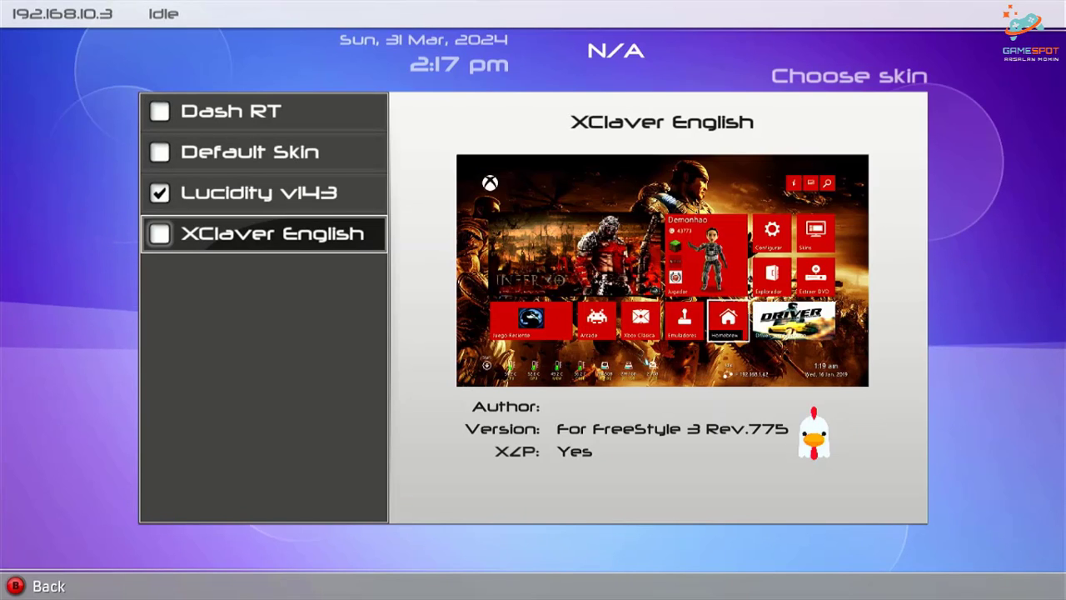
key("Return")
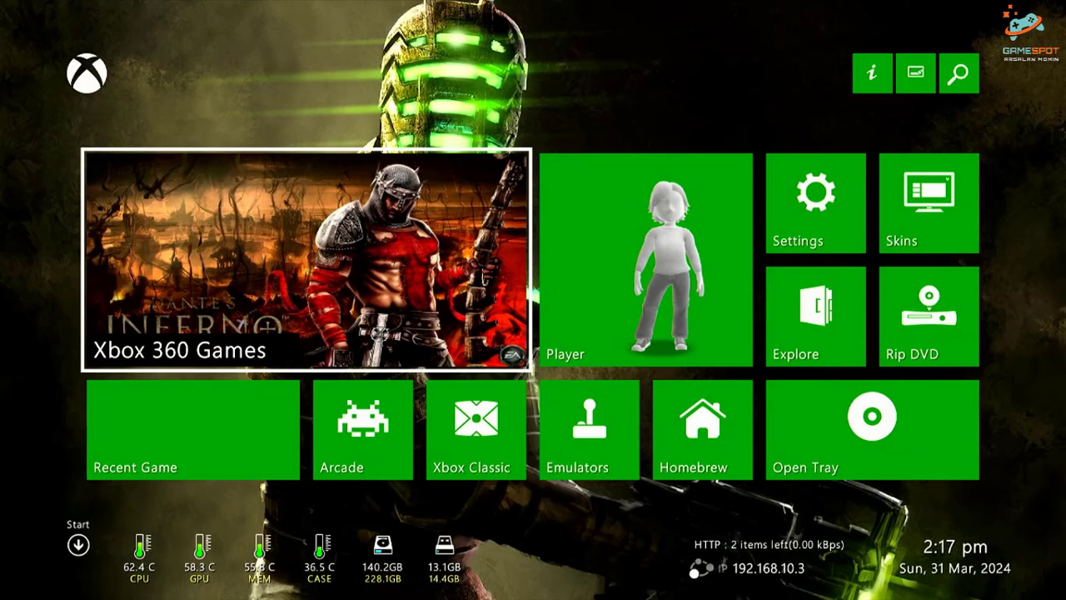
key("Right")
key("Right")
key("Left")
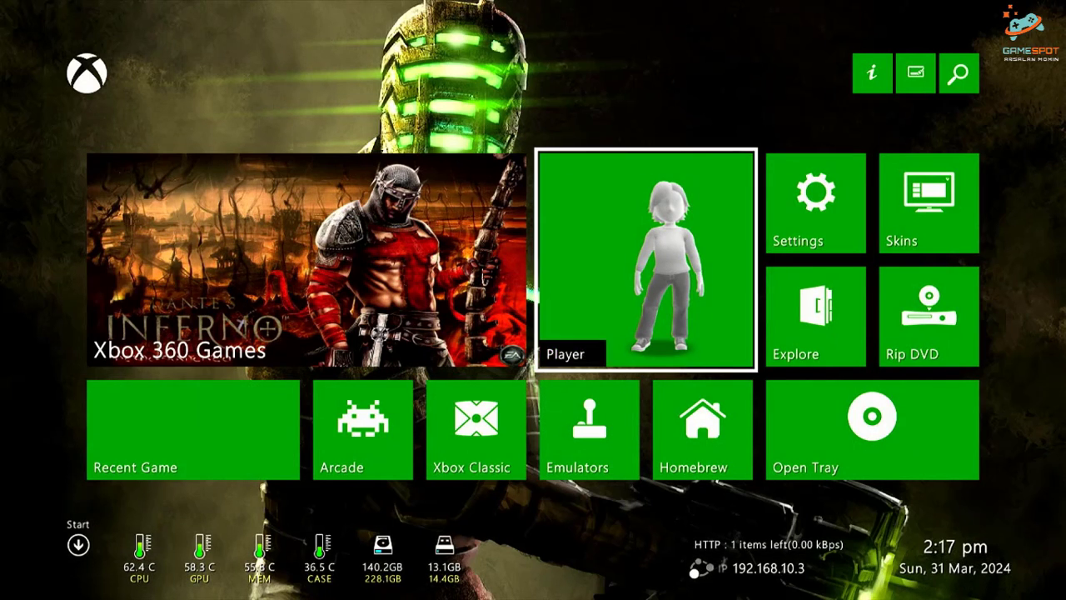
key("Right")
key("Right")
key("Left")
key("Left")
key("Left")
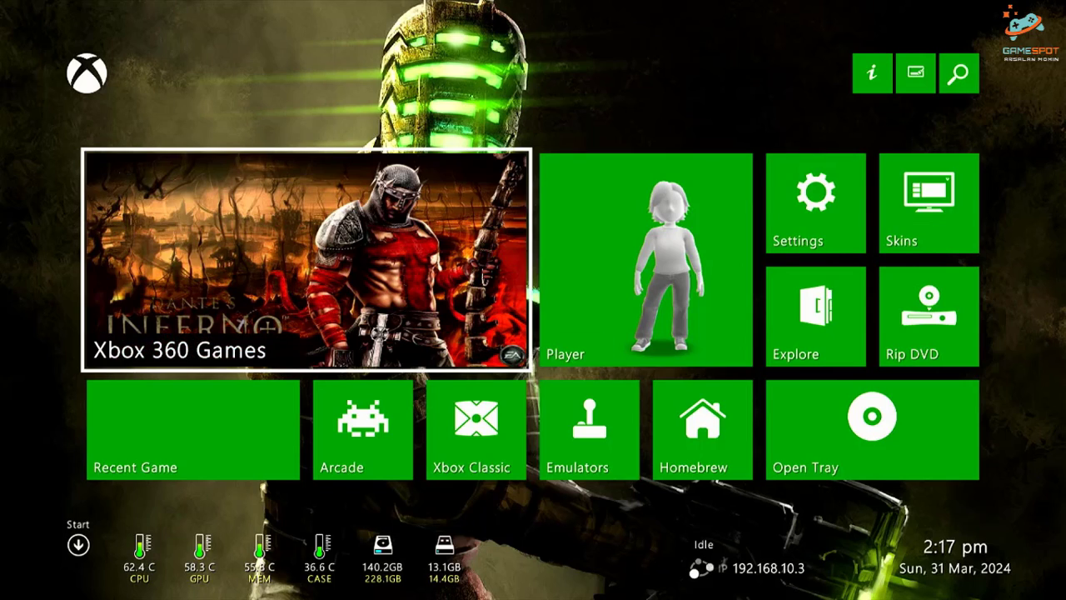
key("Right")
key("Right")
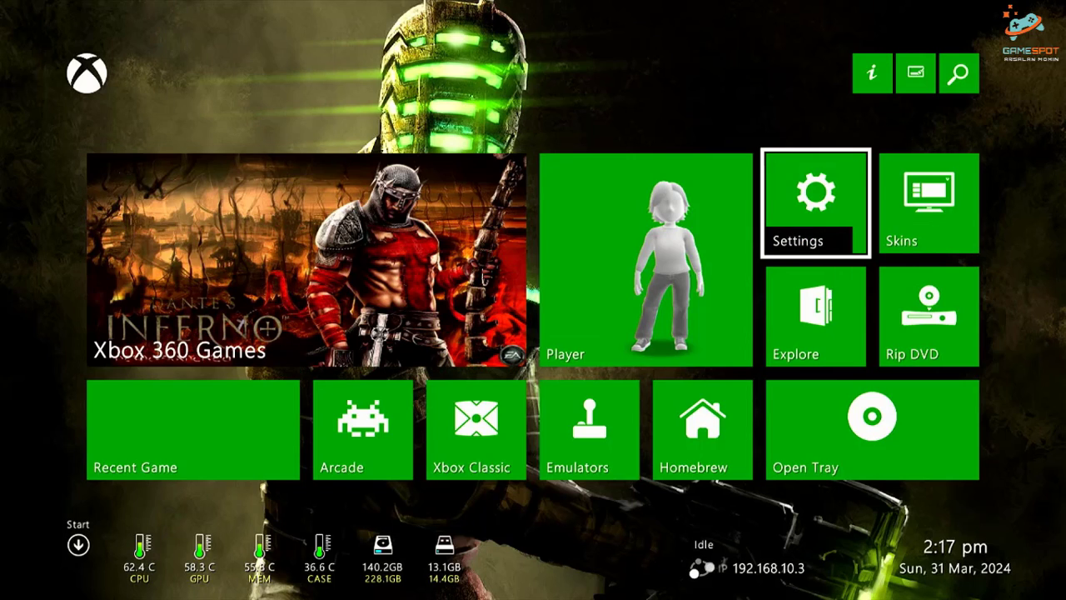